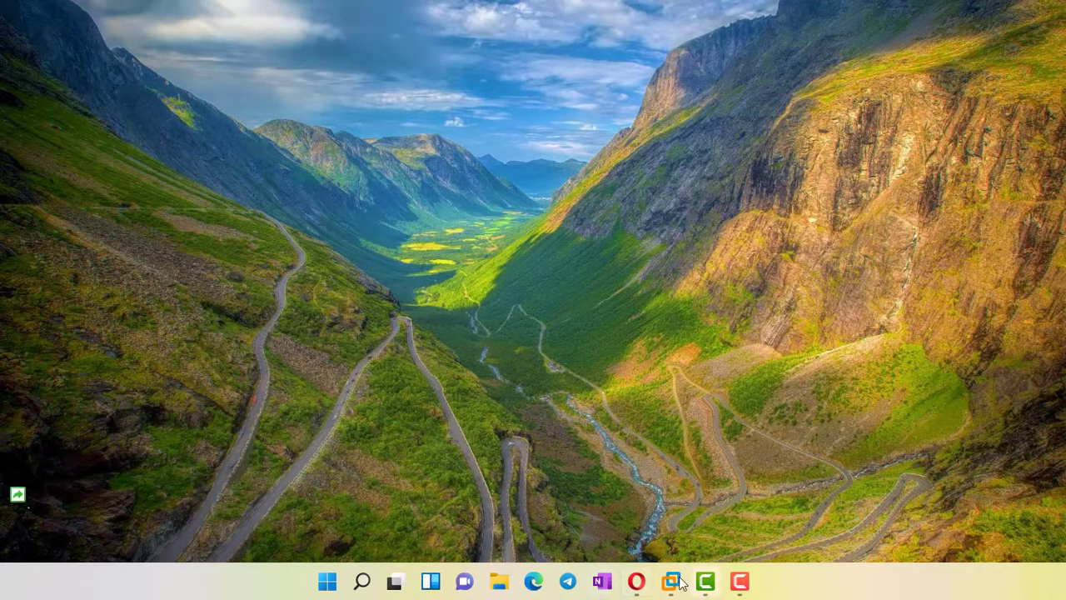
Open Opera and switch to the VMware Workstation Pro download tab
left_click(638, 587)
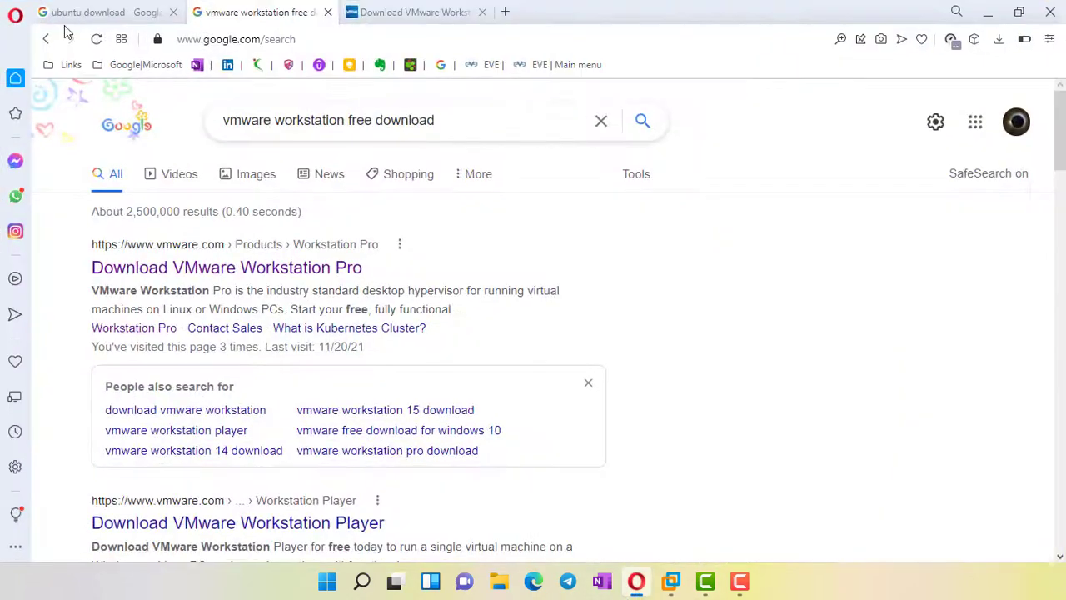
left_click_drag(453, 124, 222, 116)
left_click(504, 115)
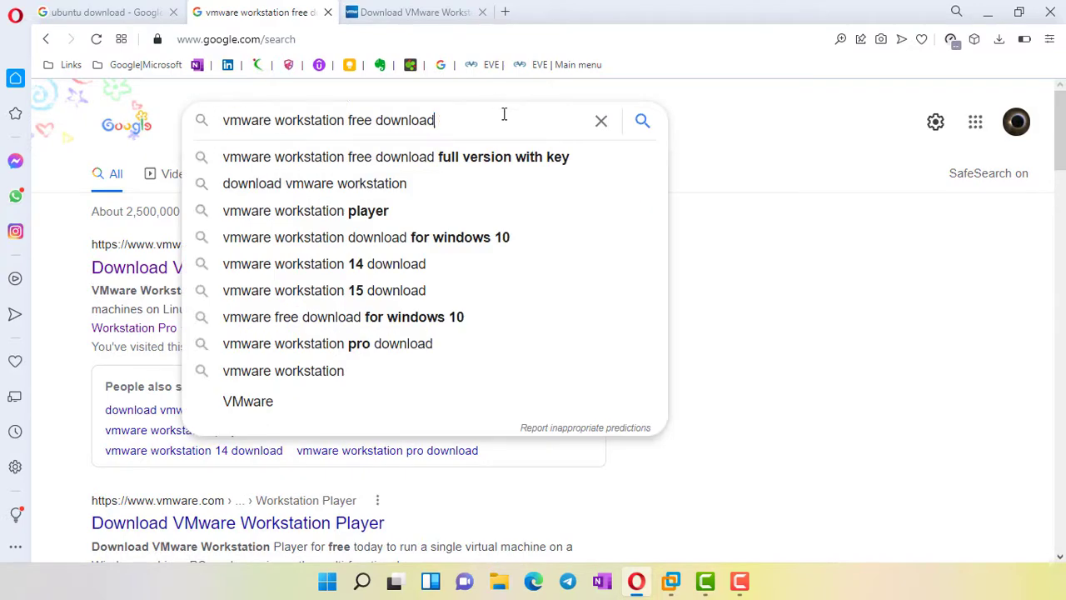
left_click(424, 19)
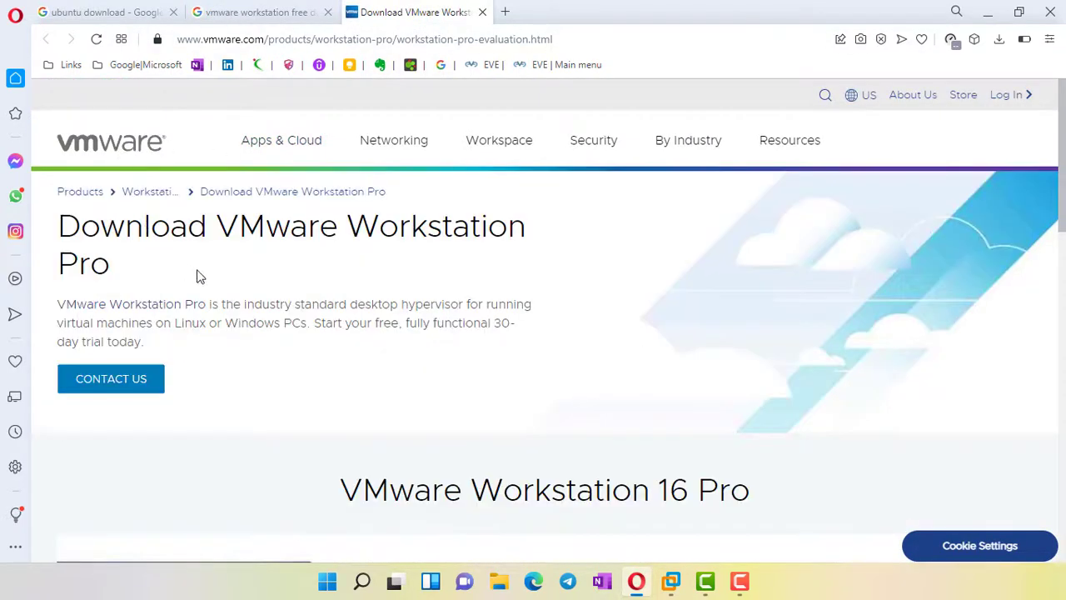
Review the Workstation 16 Pro for Windows download heading, then minimize Opera
scroll(199, 278, "down", 3)
scroll(506, 386, "down", 3)
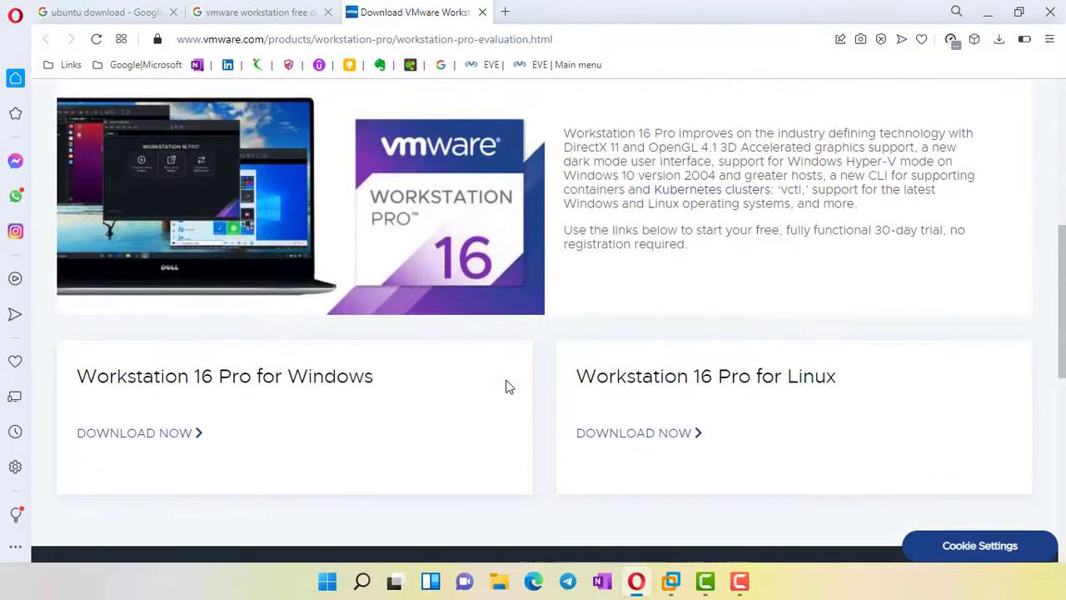
scroll(509, 338, "down", 3)
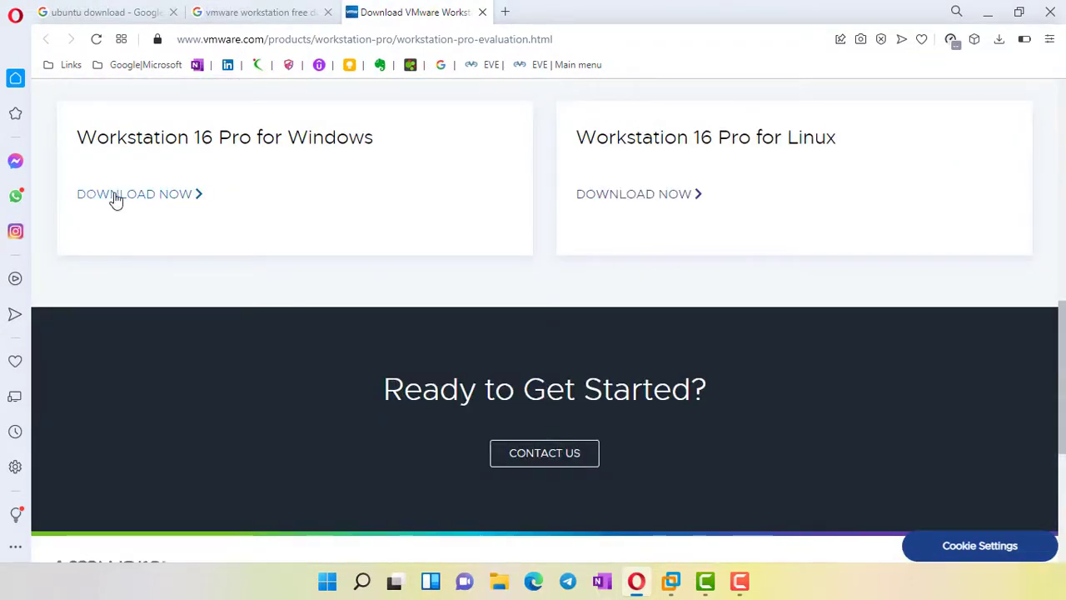
left_click_drag(76, 171, 400, 189)
left_click(400, 188)
left_click_drag(75, 137, 251, 137)
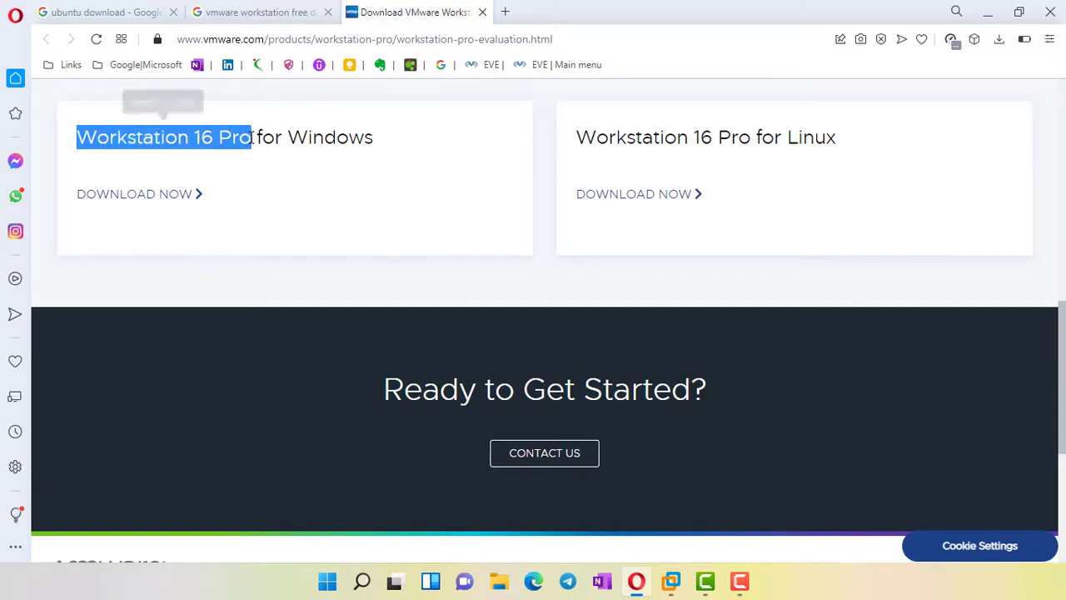
left_click(271, 202)
left_click_drag(365, 138, 76, 137)
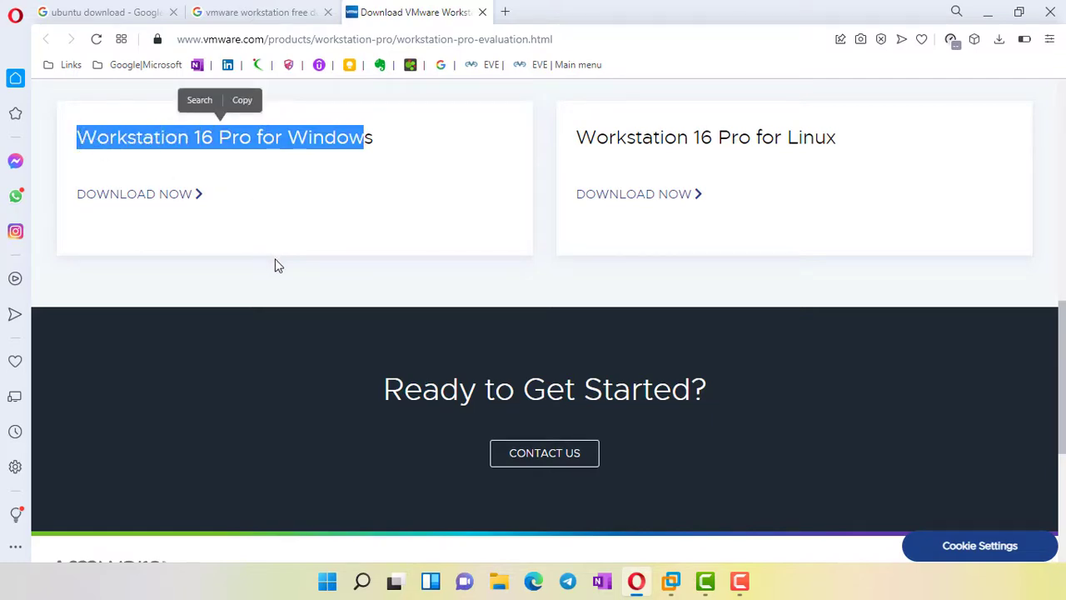
scroll(276, 259, "up", 10)
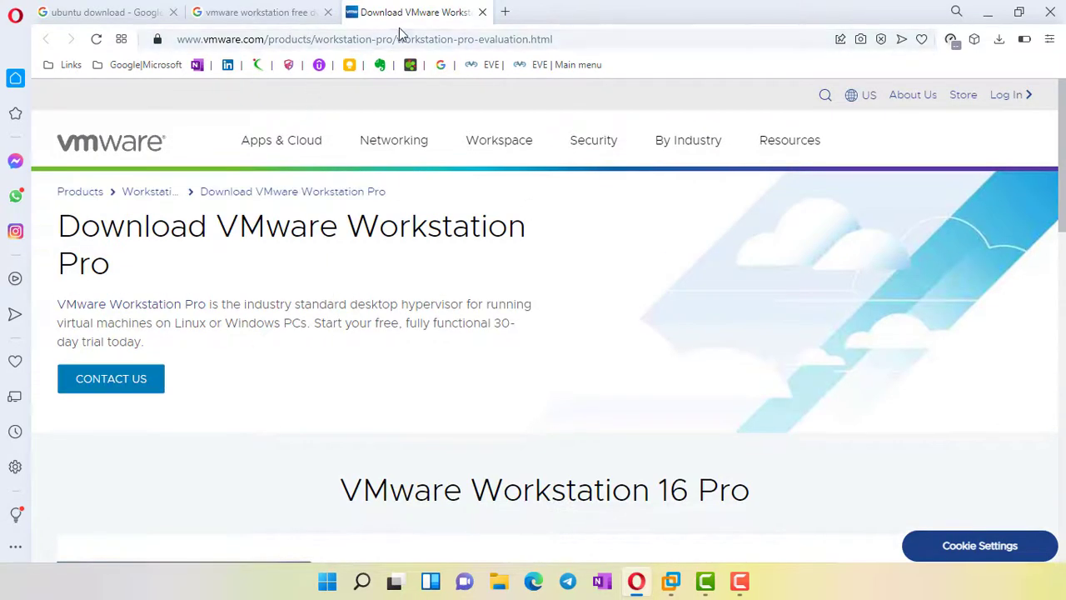
left_click(993, 13)
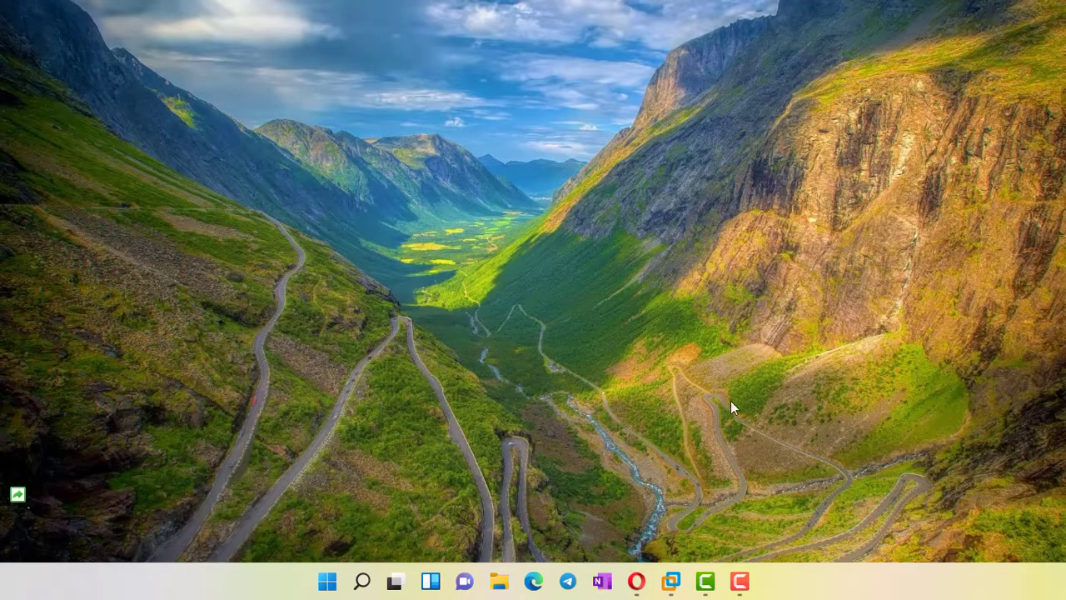
Check that the new-VM wizard offers Apple Mac OS X, then cancel and minimize Workstation
left_click(672, 581)
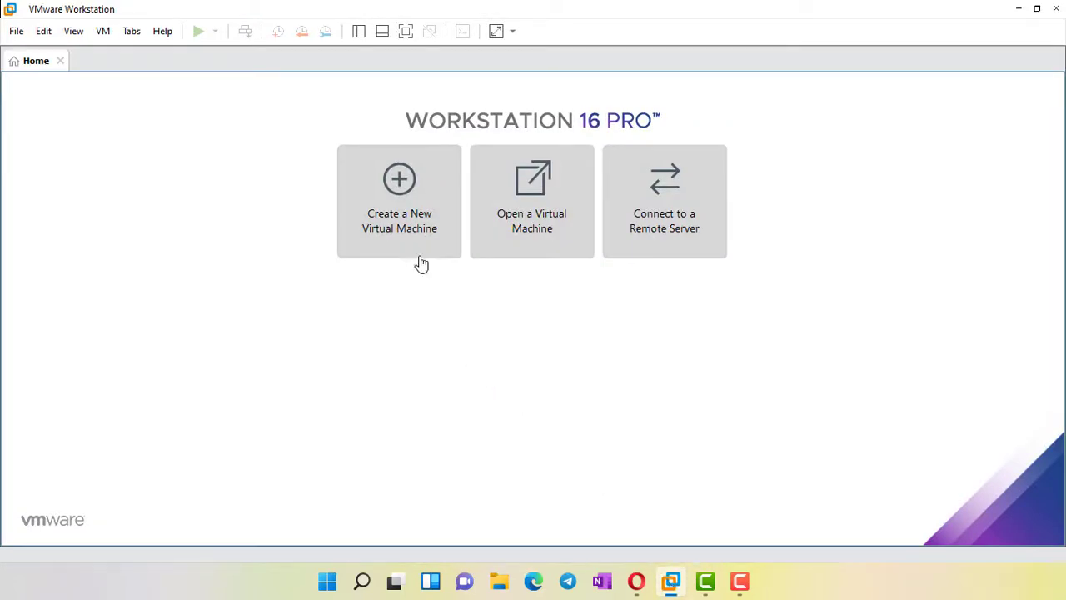
left_click(409, 214)
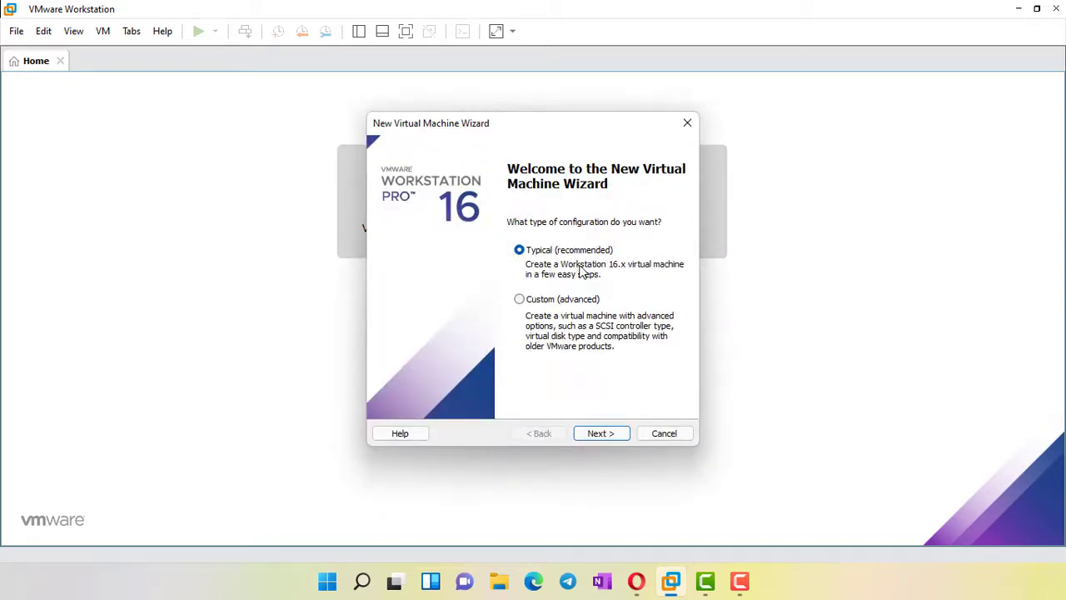
left_click(601, 435)
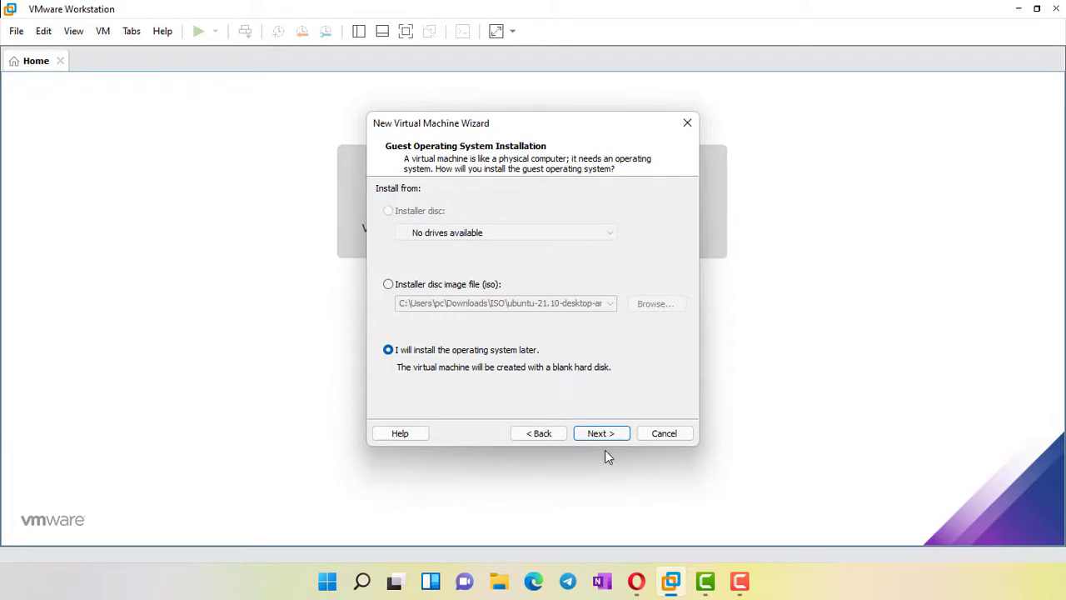
left_click(602, 433)
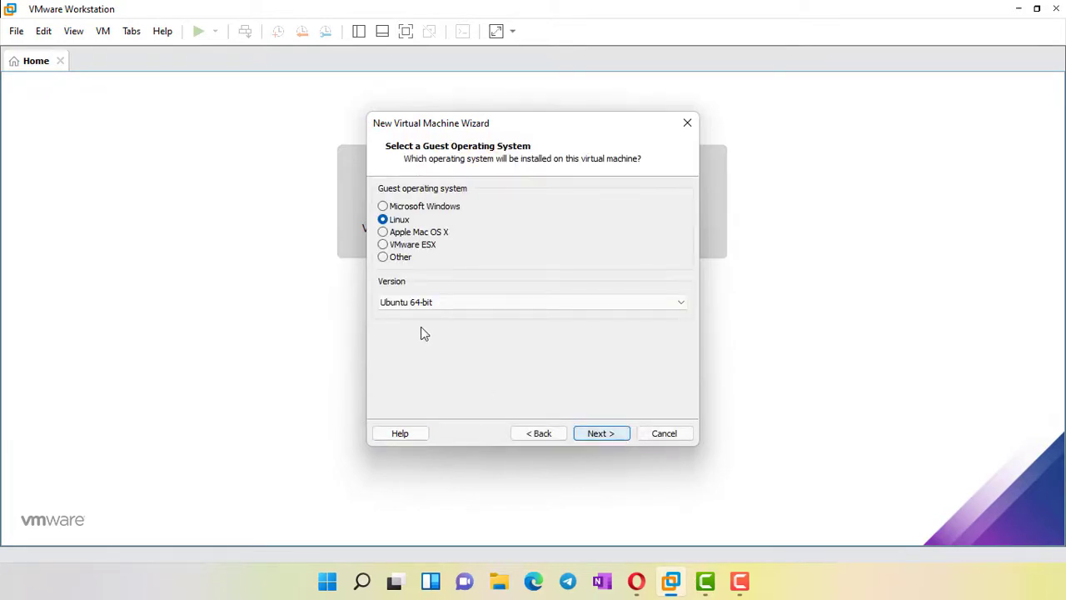
left_click(384, 234)
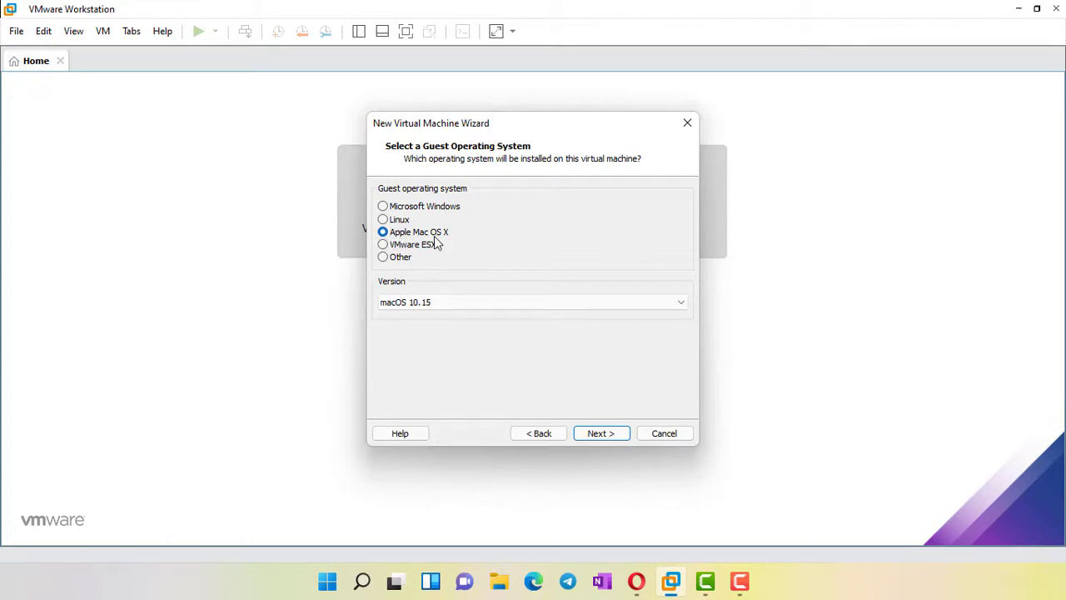
left_click(676, 439)
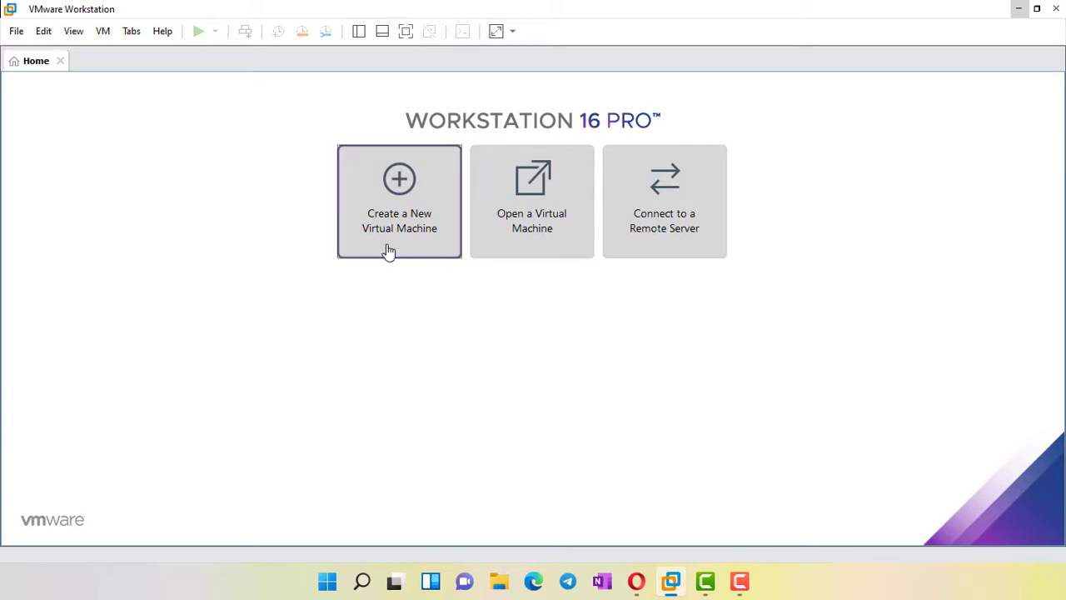
left_click(1020, 9)
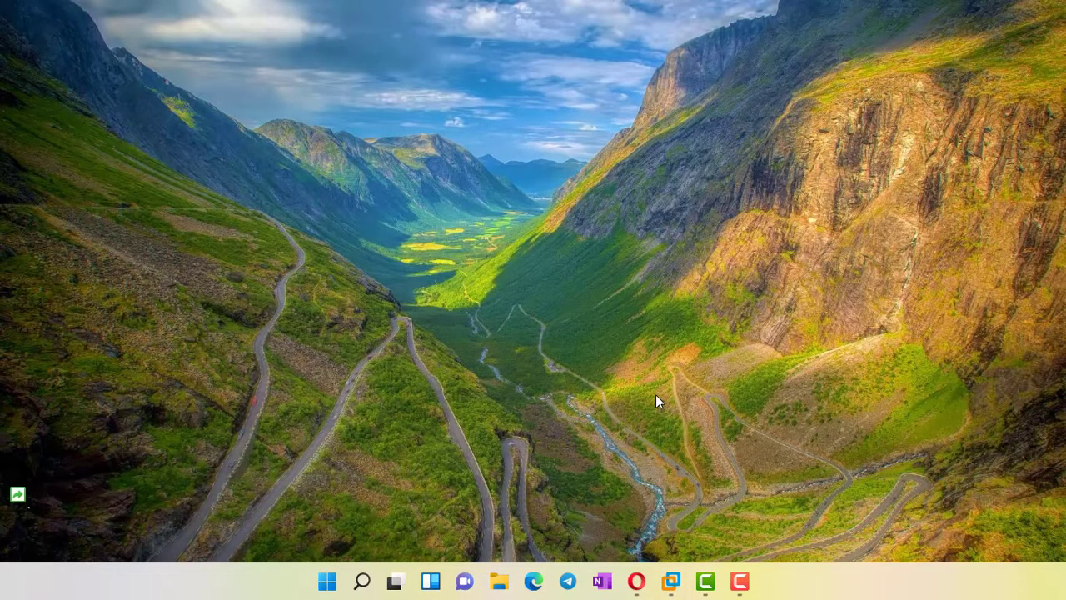
Locate win-install in Downloads > MAC.OS installation files > Unlocker VMware, then close Explorer
left_click(499, 581)
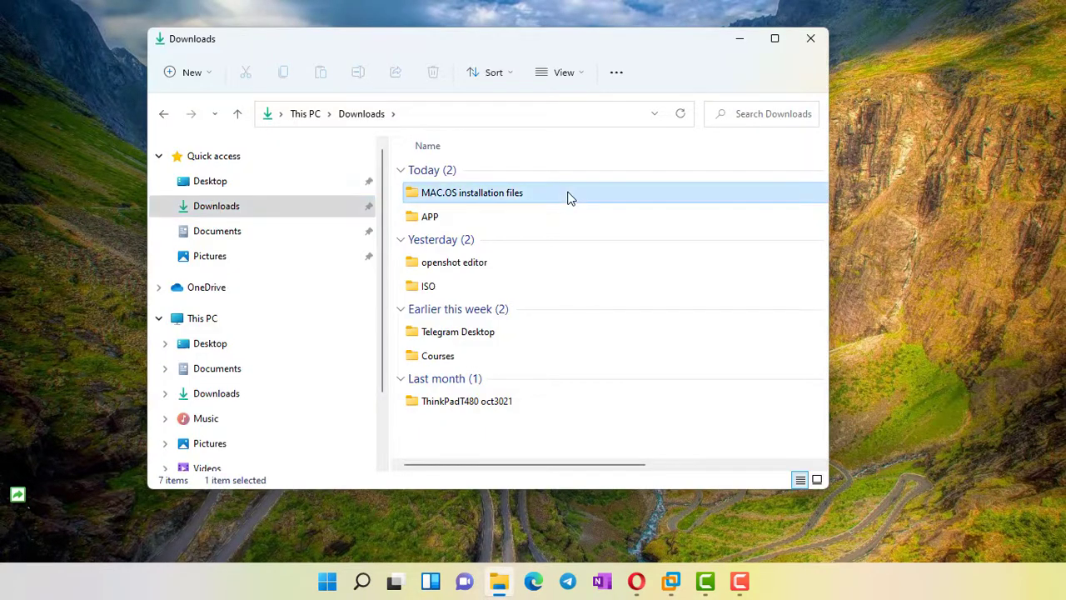
double_click(569, 193)
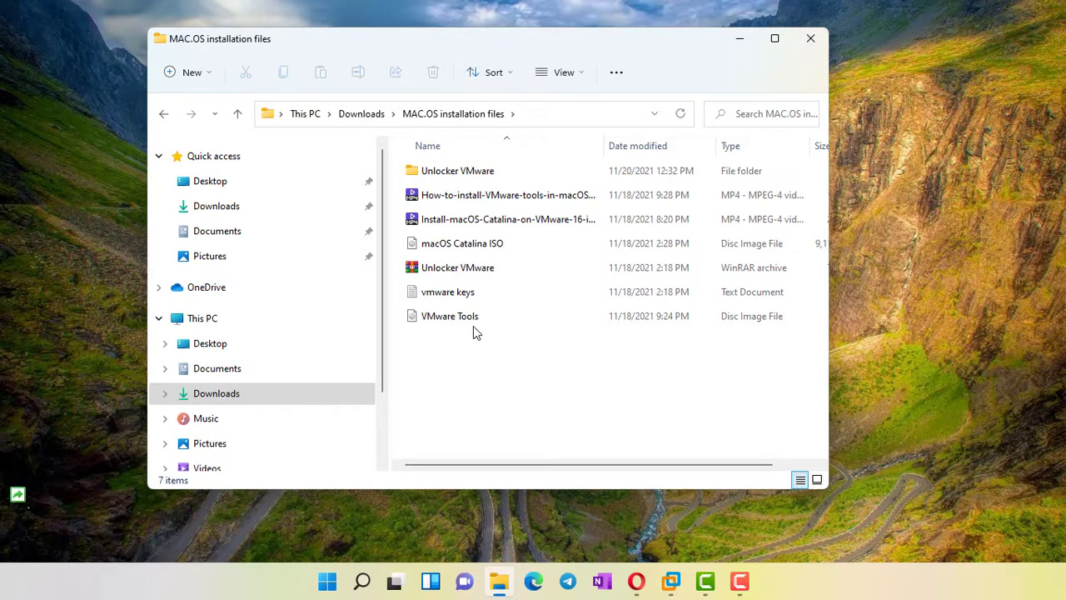
double_click(467, 169)
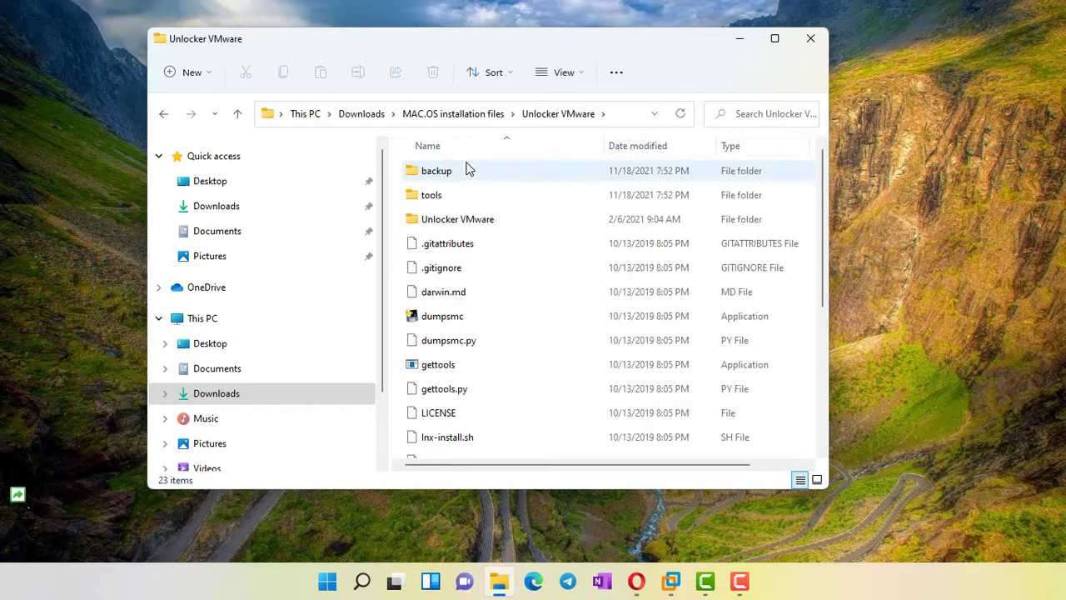
scroll(478, 362, "down", 3)
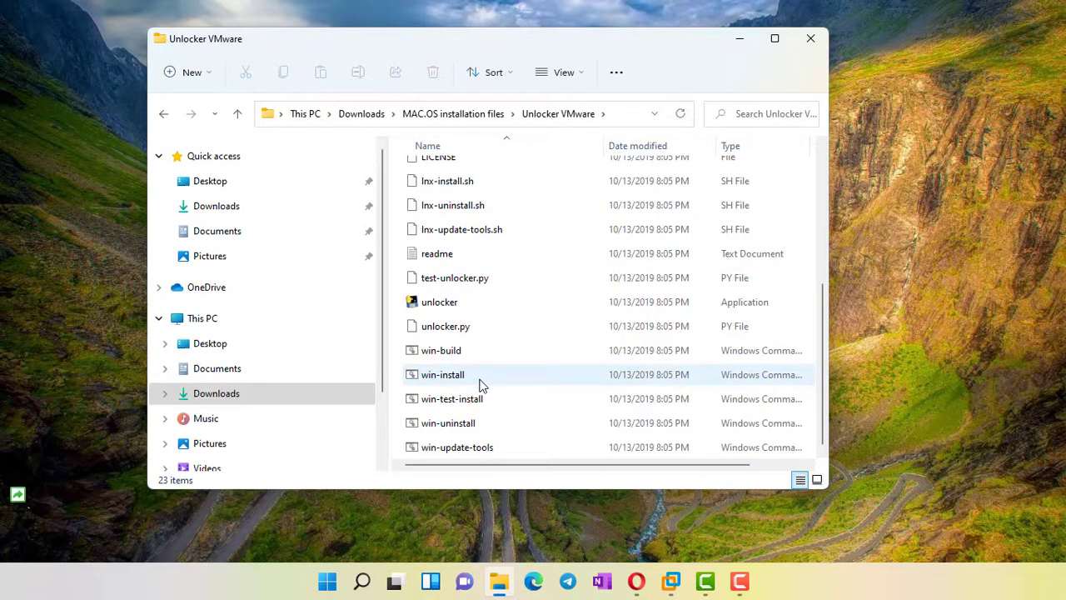
left_click(480, 385)
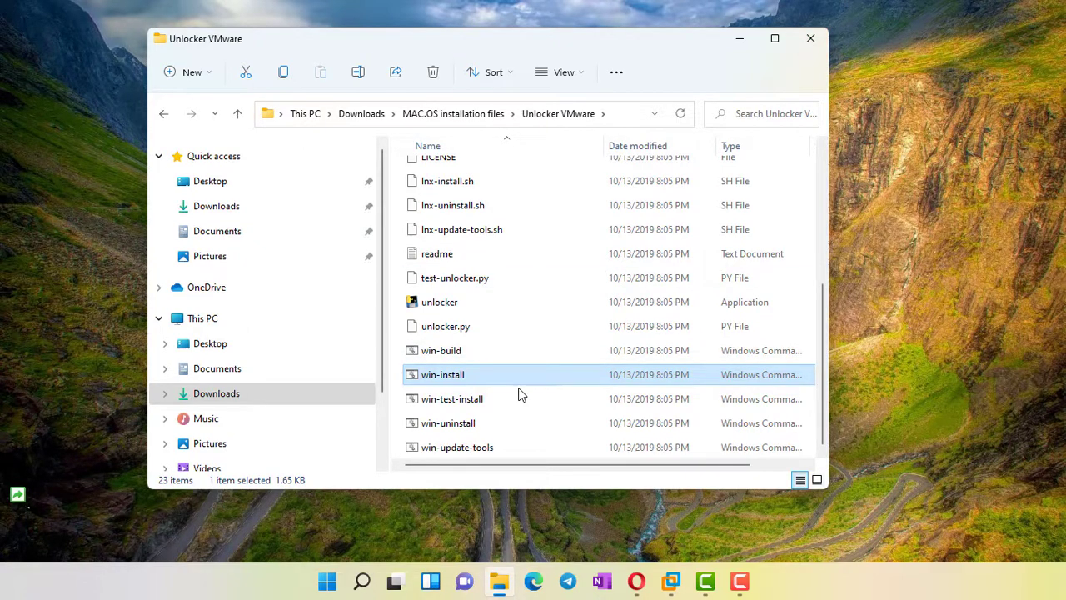
left_click(810, 38)
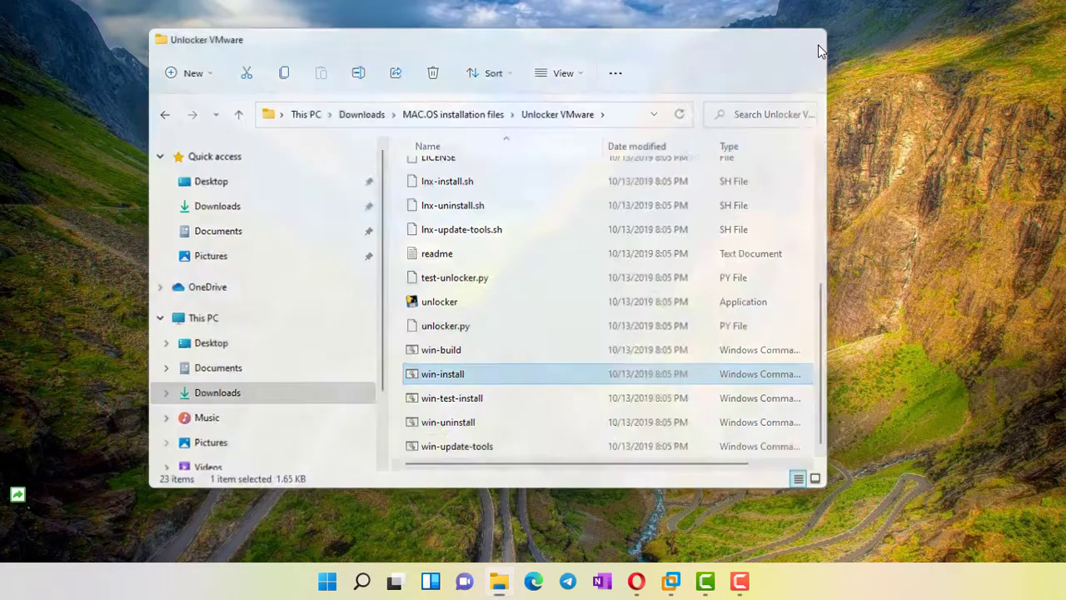
Start a new virtual machine with Apple Mac OS X, macOS 10.15 as the guest system
left_click(670, 592)
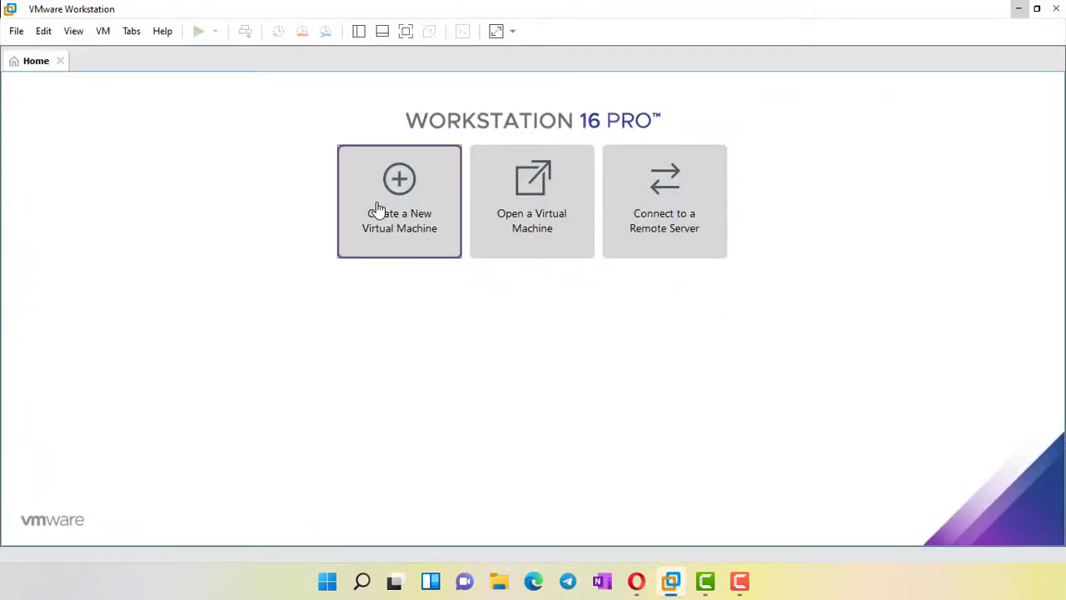
left_click(377, 209)
left_click(601, 434)
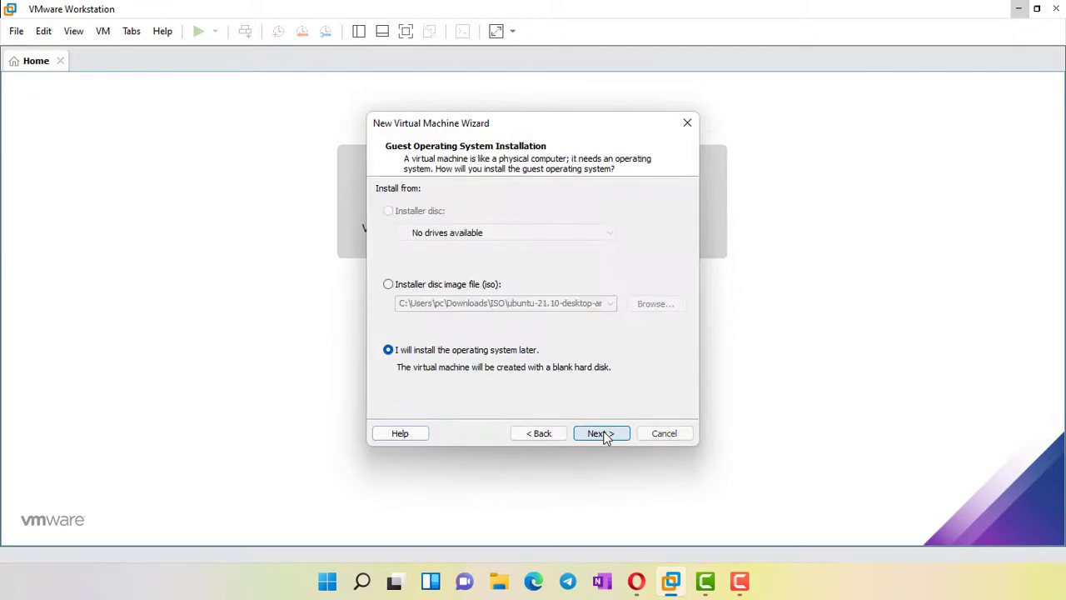
left_click(605, 433)
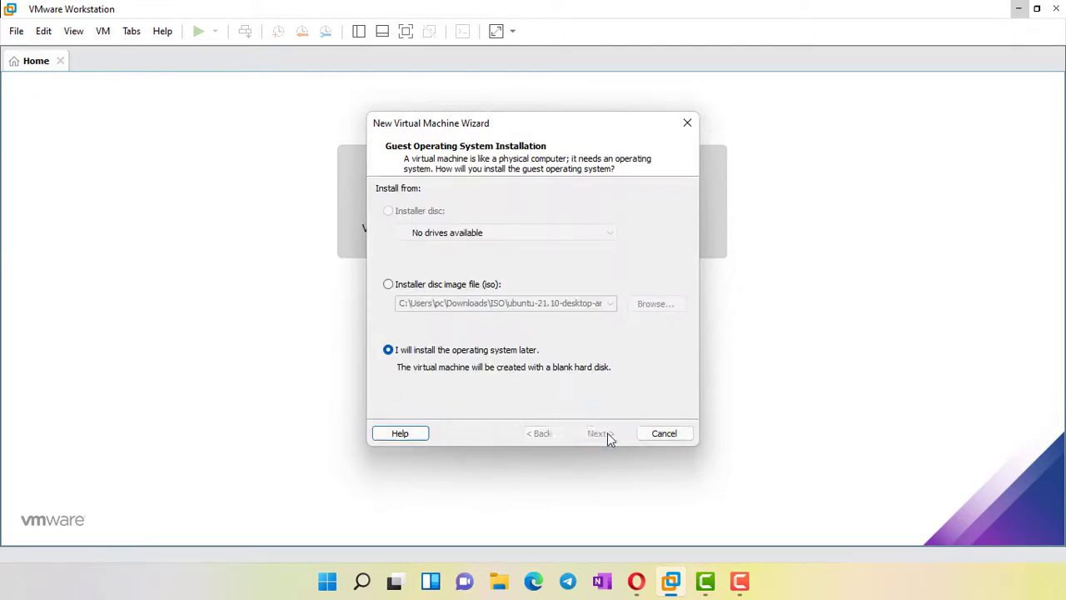
left_click(435, 236)
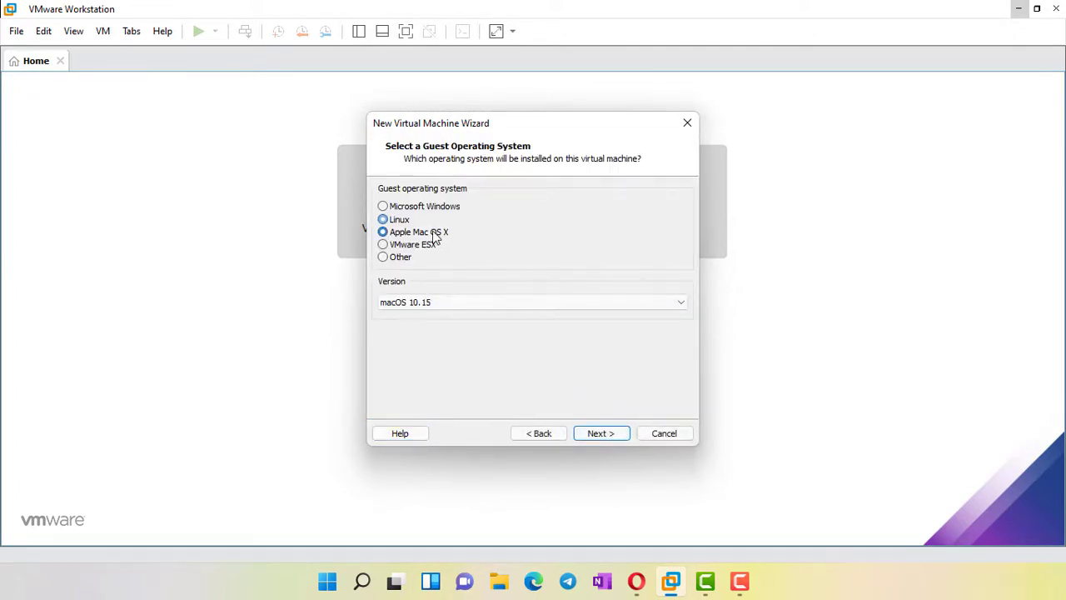
left_click(486, 306)
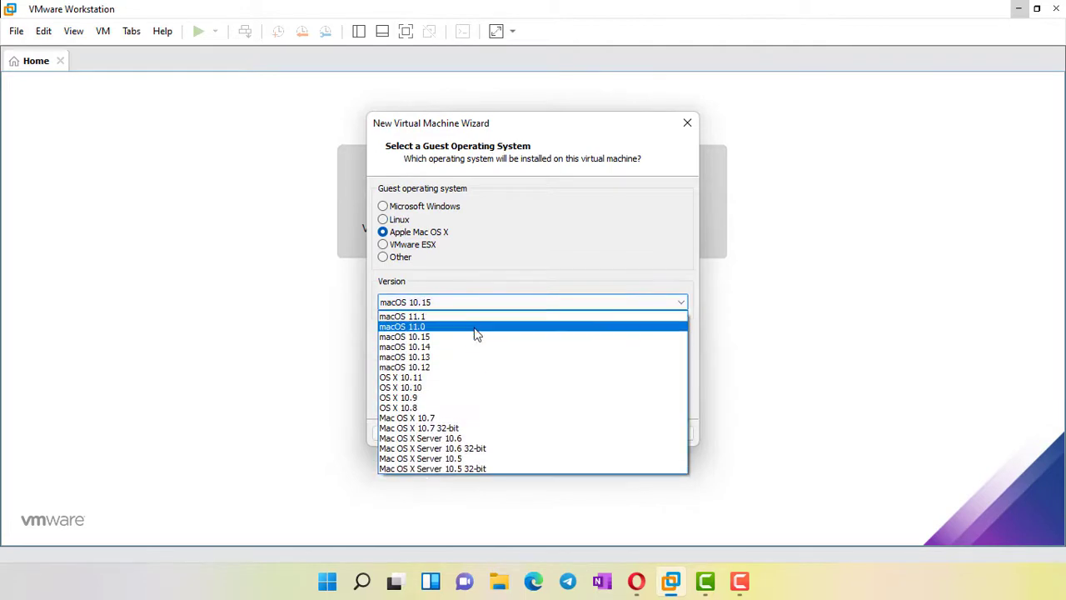
left_click(471, 338)
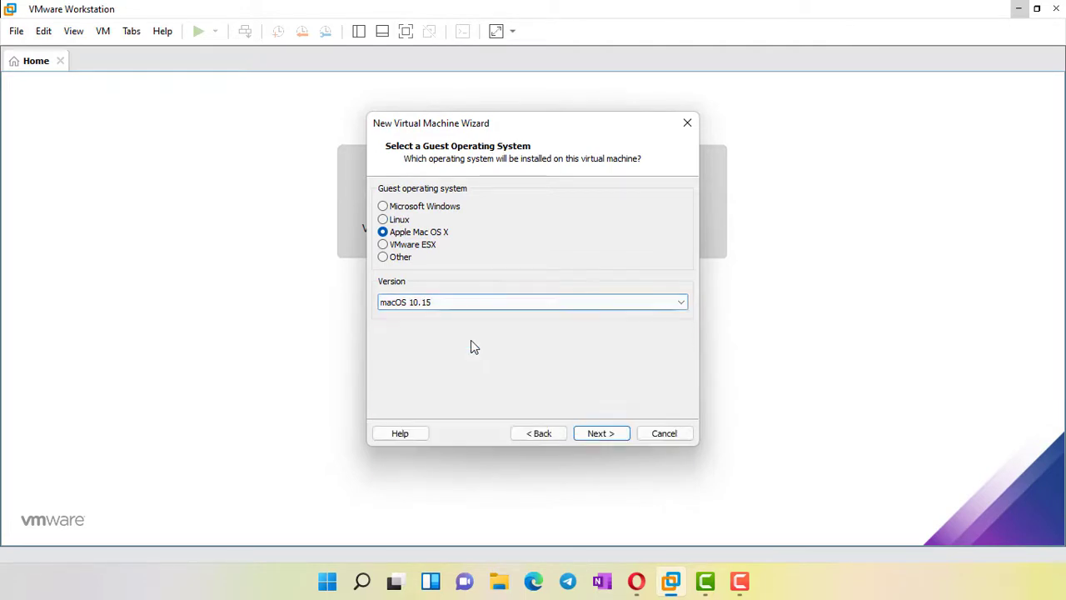
left_click(598, 433)
Name the machine MACOS and store it in Documents\Virtual Machines
left_click(457, 210)
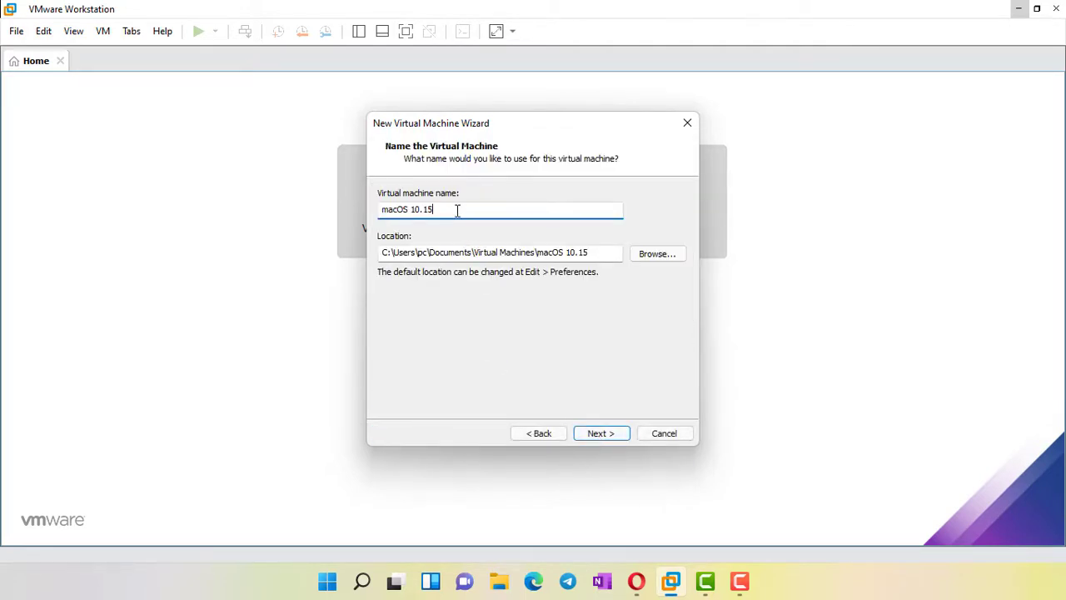
left_click_drag(457, 210, 383, 210)
type("MAcoS")
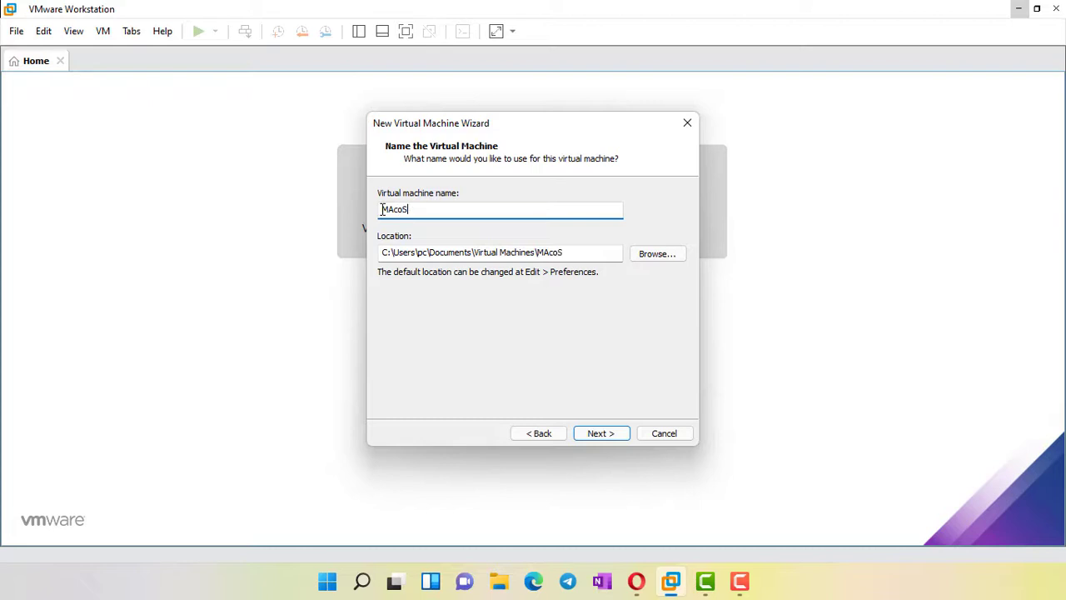
key("BackSpace")
key("BackSpace")
key("BackSpace")
type("CO")
left_click_drag(578, 252, 379, 252)
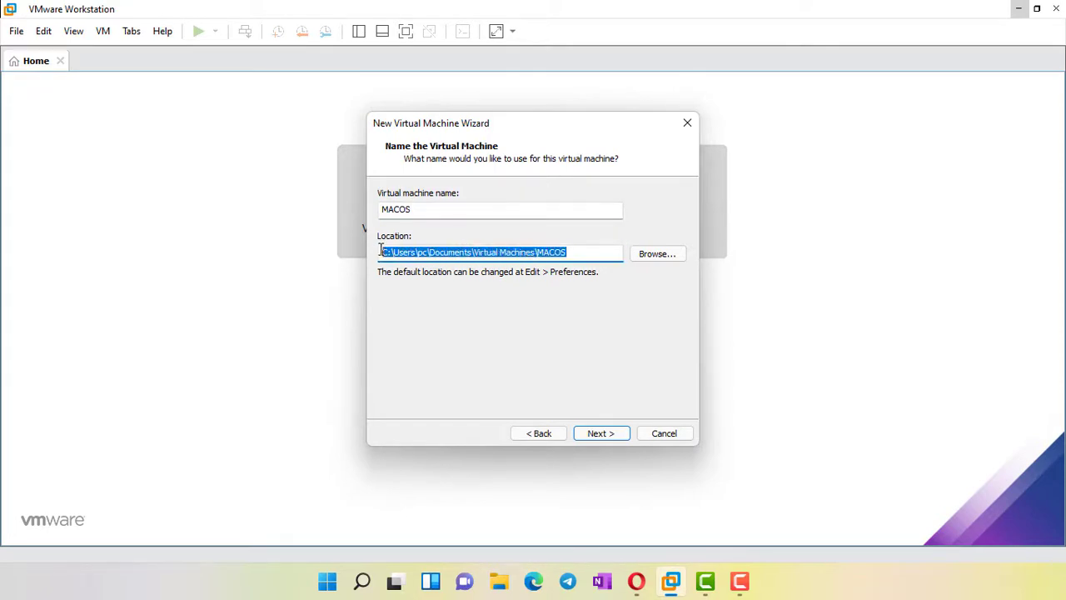
left_click(637, 254)
scroll(499, 336, "down", 2)
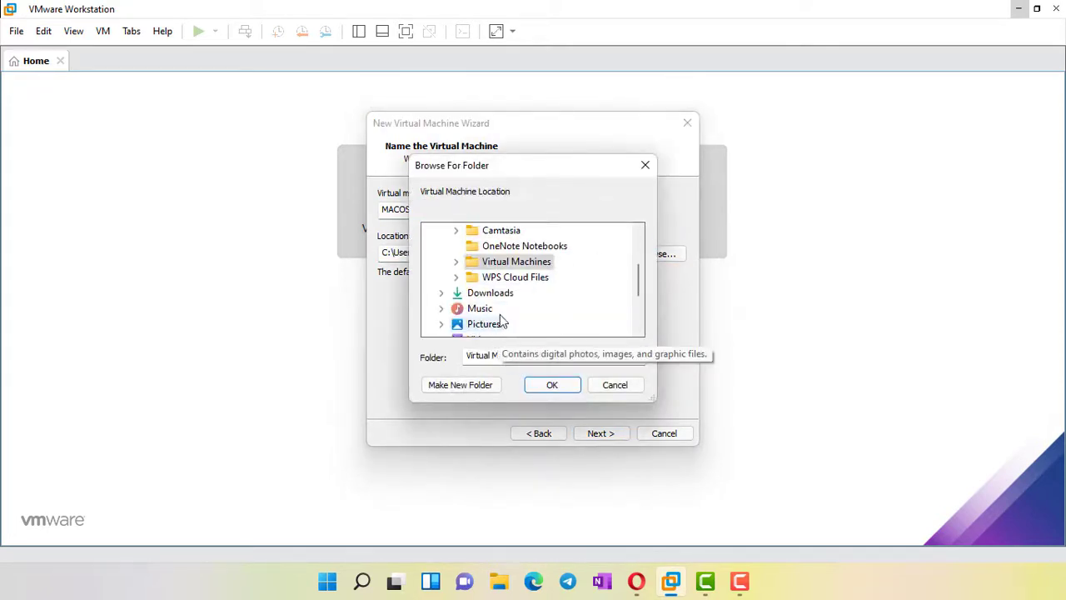
left_click(551, 385)
left_click(591, 433)
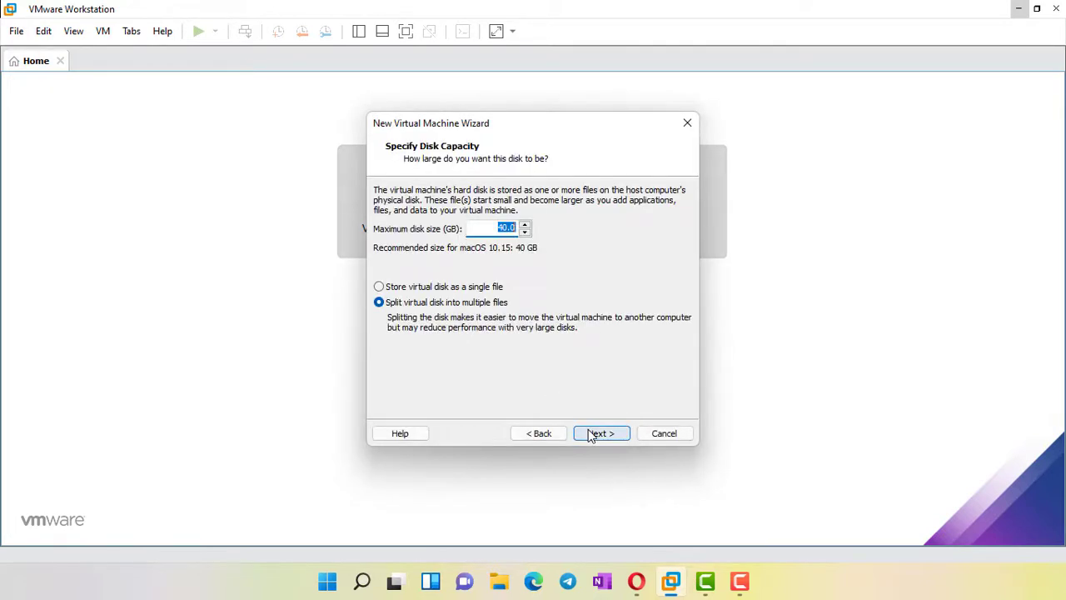
Set a 60 GB maximum disk size split into multiple files and finish creating MACOS
left_click(505, 228)
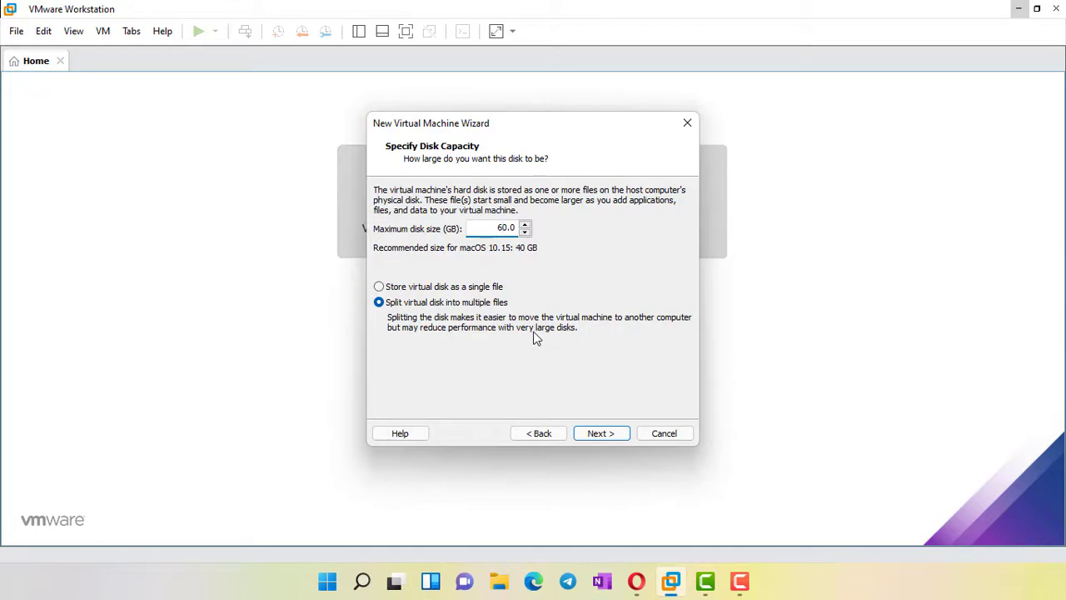
left_click(604, 442)
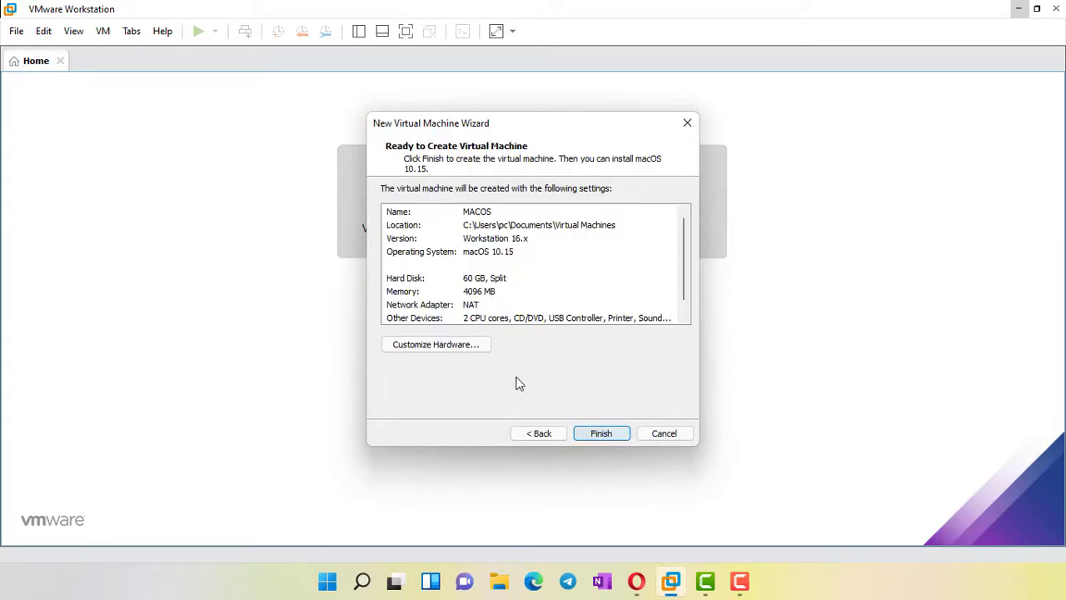
left_click(594, 437)
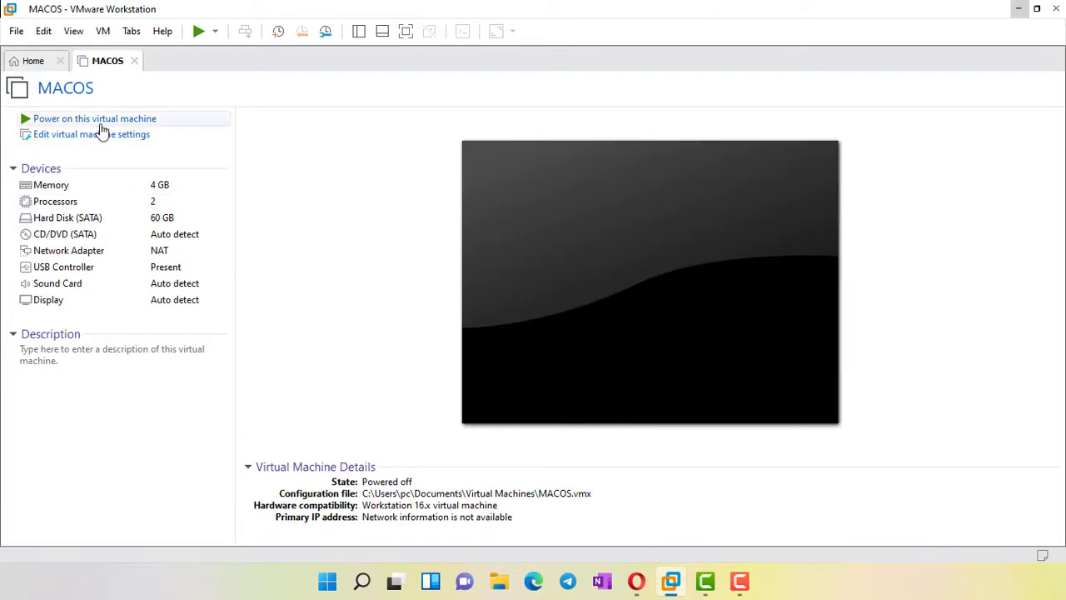
In MACOS's hardware settings, set memory to 8 GB and processors to 2
left_click(106, 138)
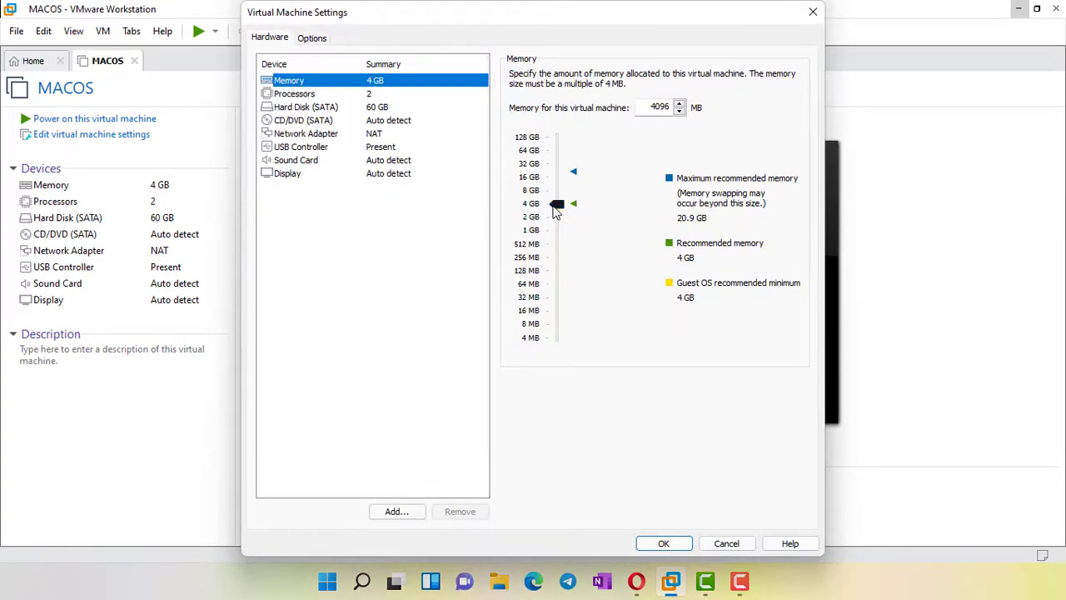
left_click_drag(556, 207, 561, 195)
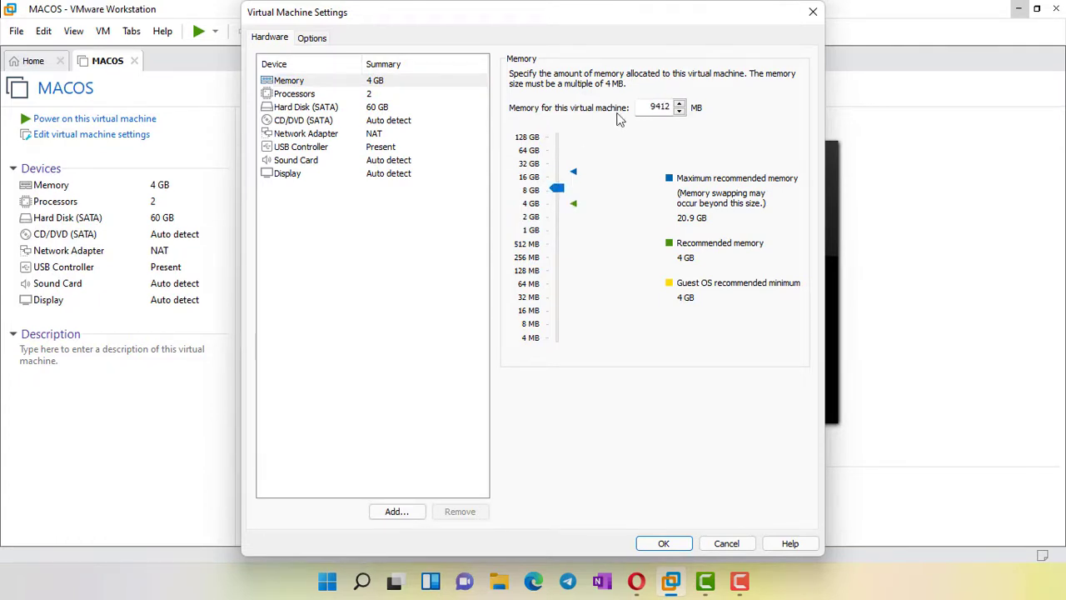
left_click(558, 210)
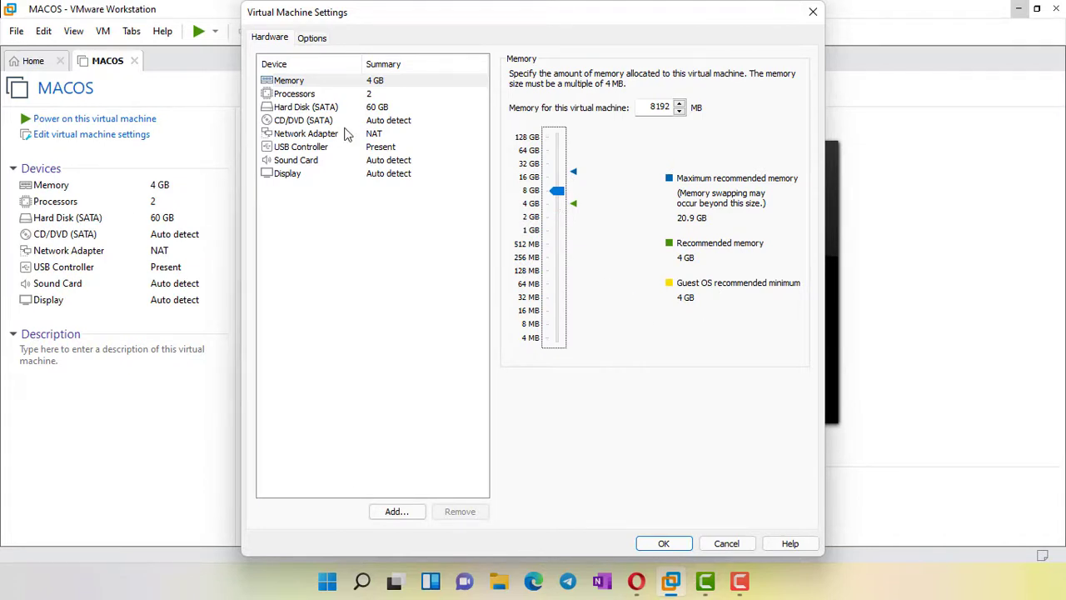
left_click(300, 93)
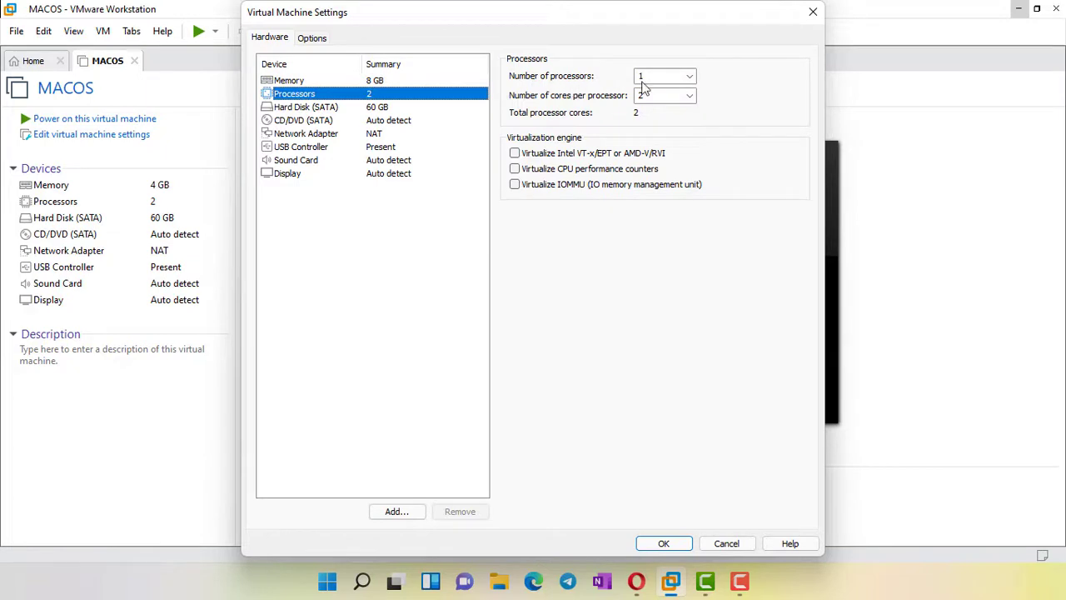
left_click(689, 76)
left_click(658, 93)
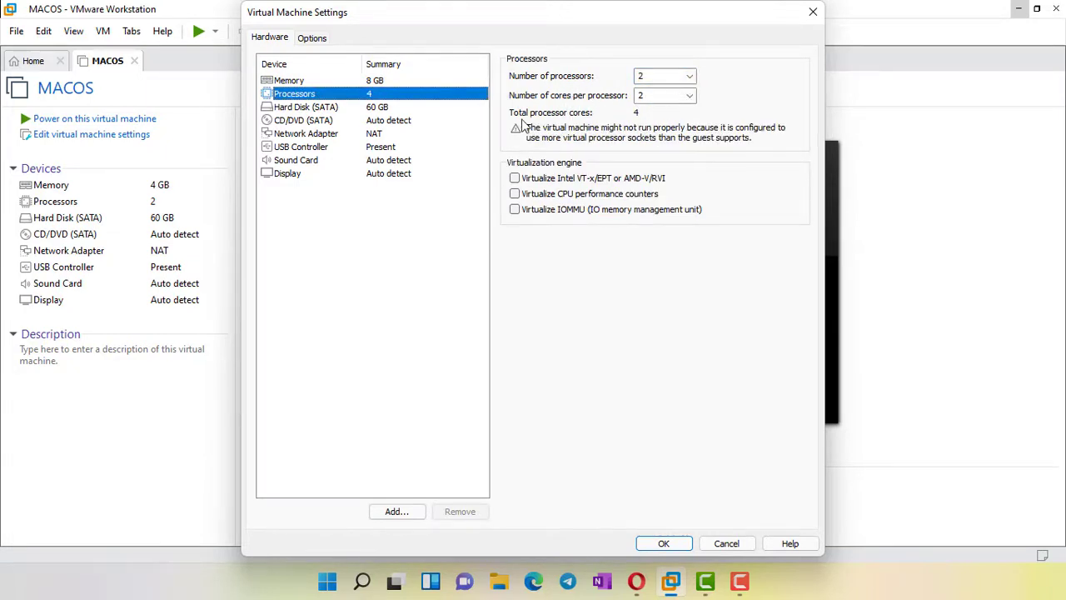
left_click(374, 108)
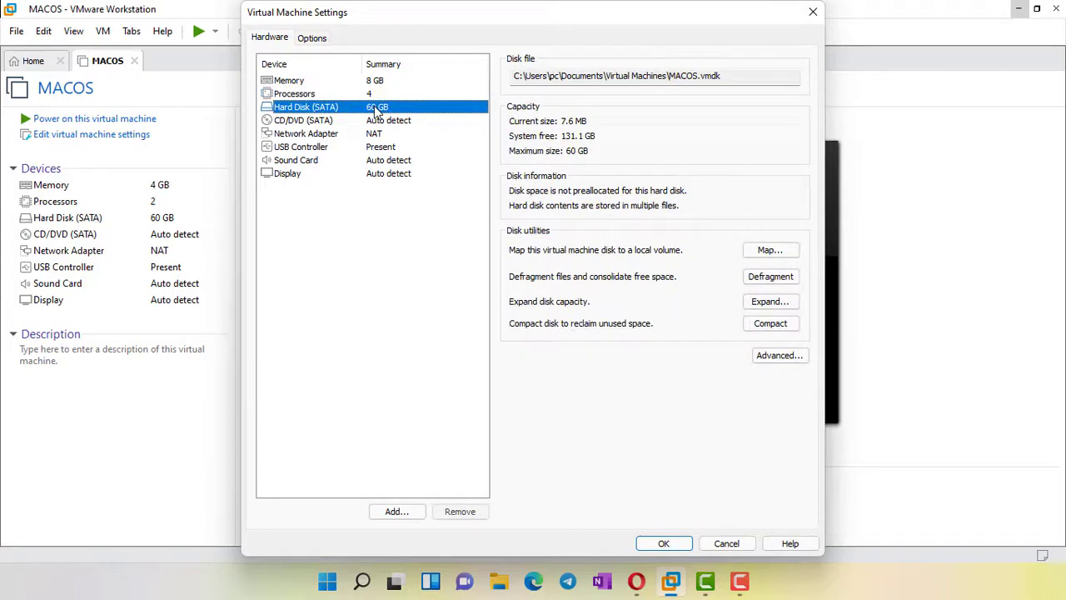
Load the macOS Catalina ISO from Downloads\MAC.OS installation files into CD/DVD and save settings
left_click(316, 124)
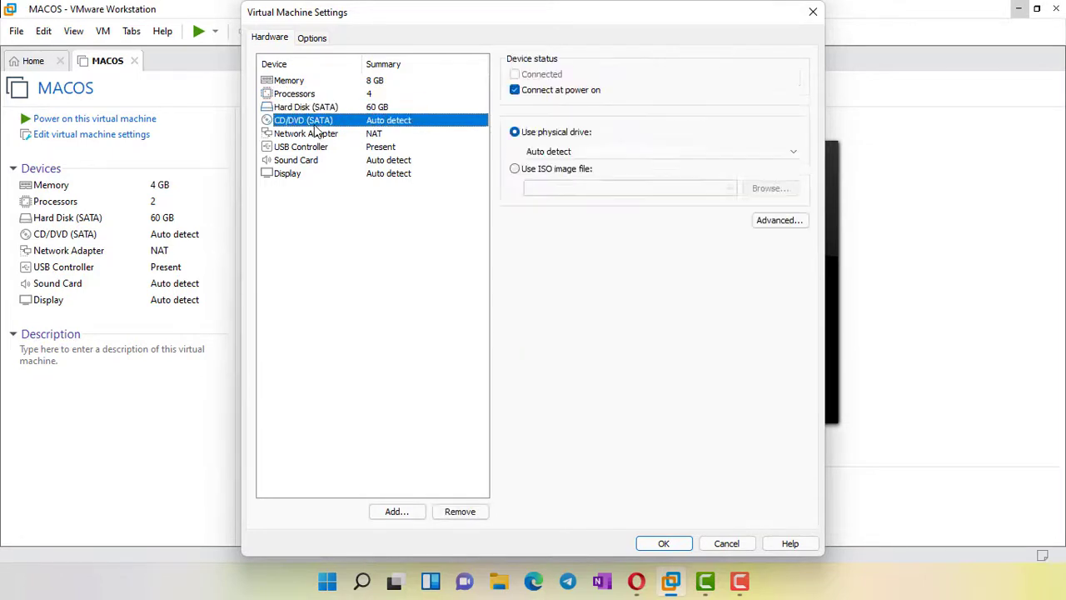
left_click(544, 172)
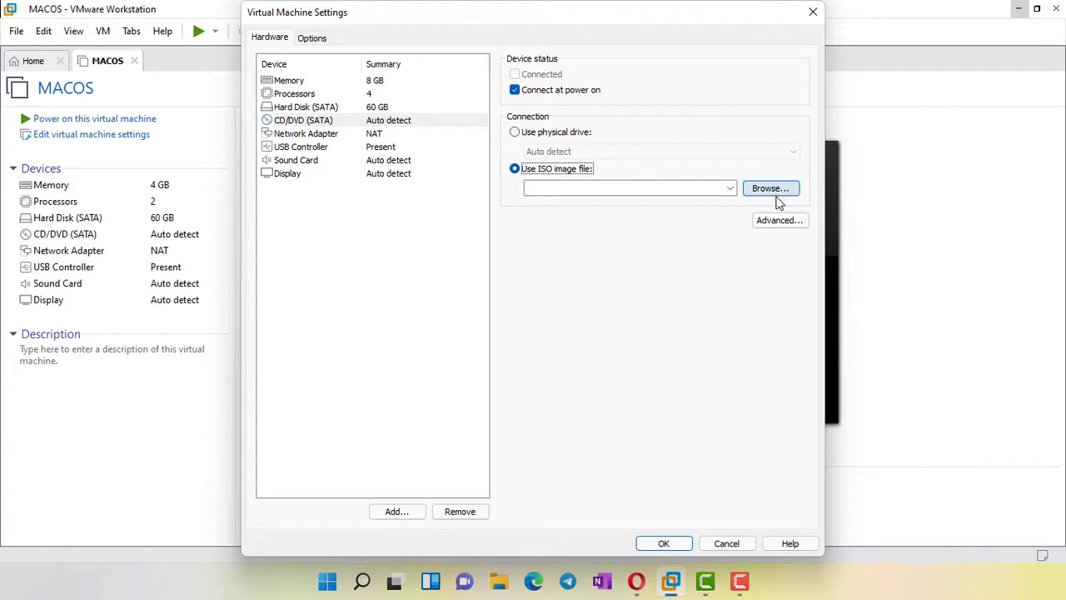
left_click(770, 189)
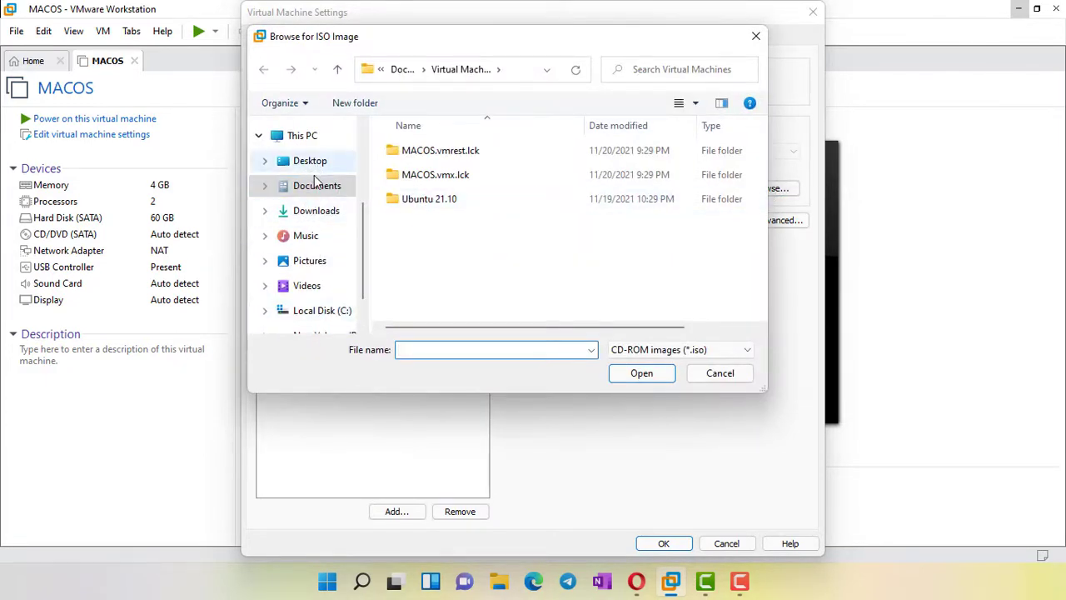
left_click(308, 219)
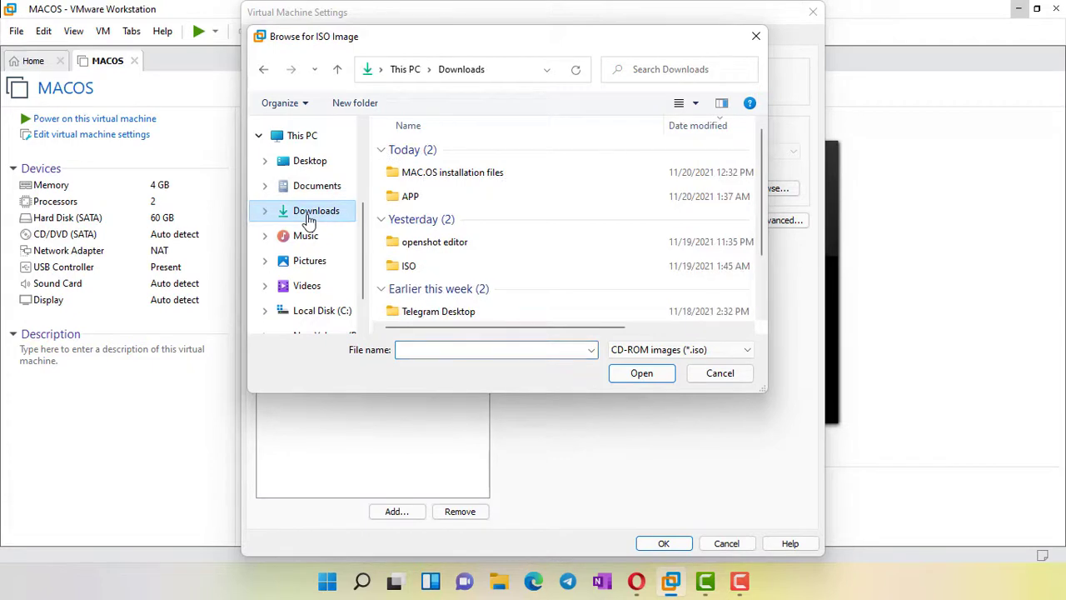
double_click(523, 174)
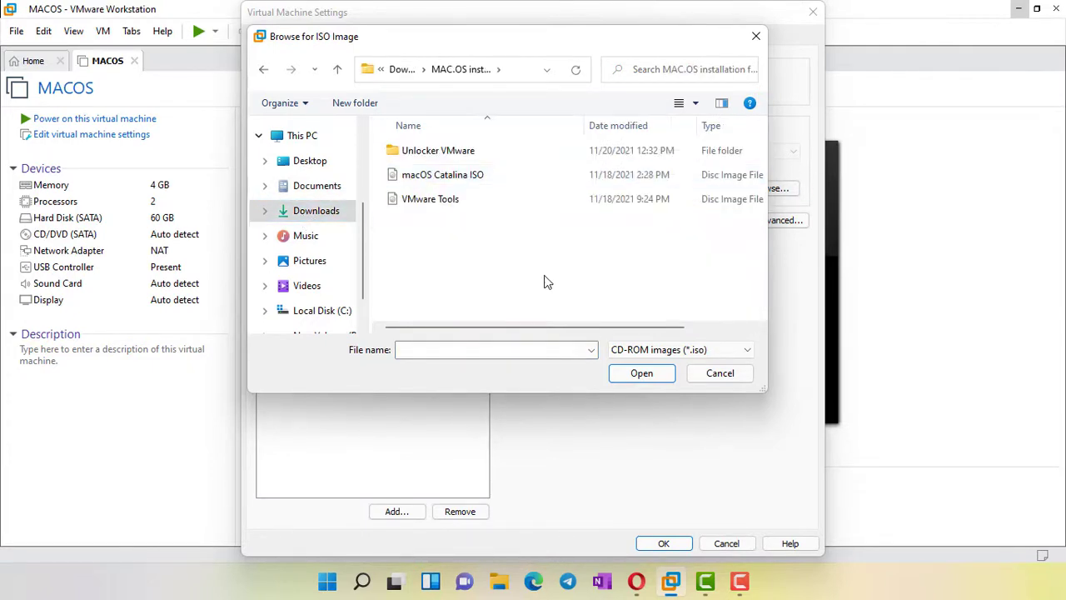
left_click(479, 176)
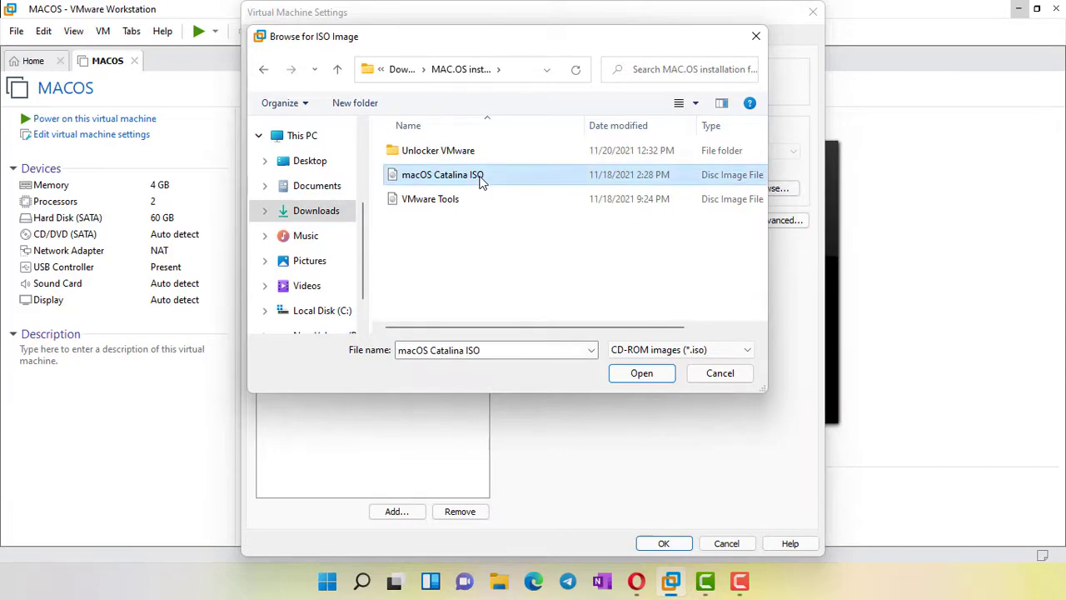
left_click(645, 372)
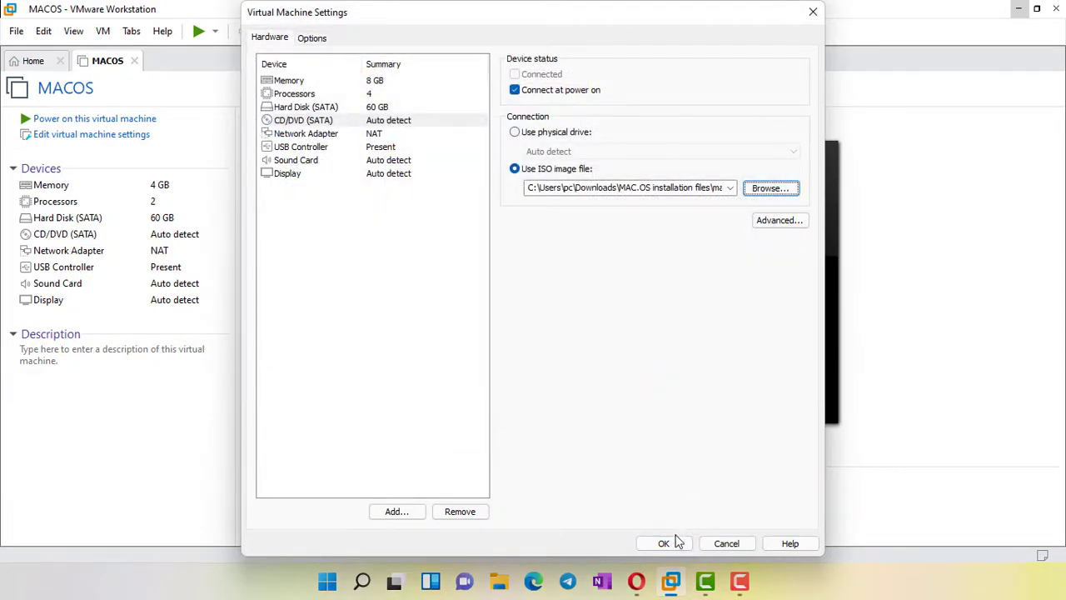
left_click(664, 543)
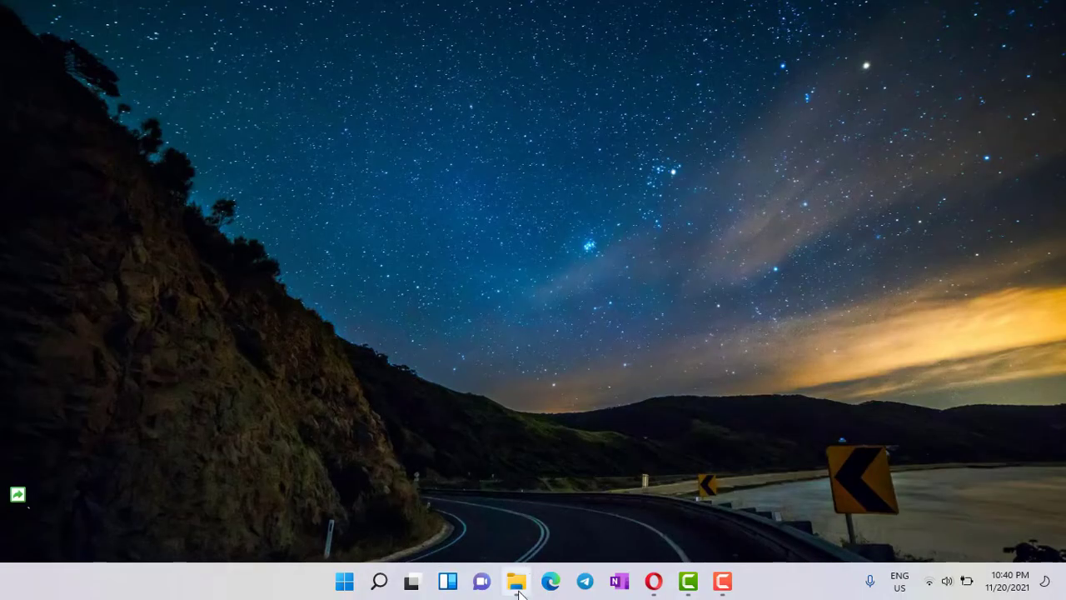
Open Documents\Virtual Machines maximized and widen the Type column to spot MACOS's configuration file
left_click(516, 583)
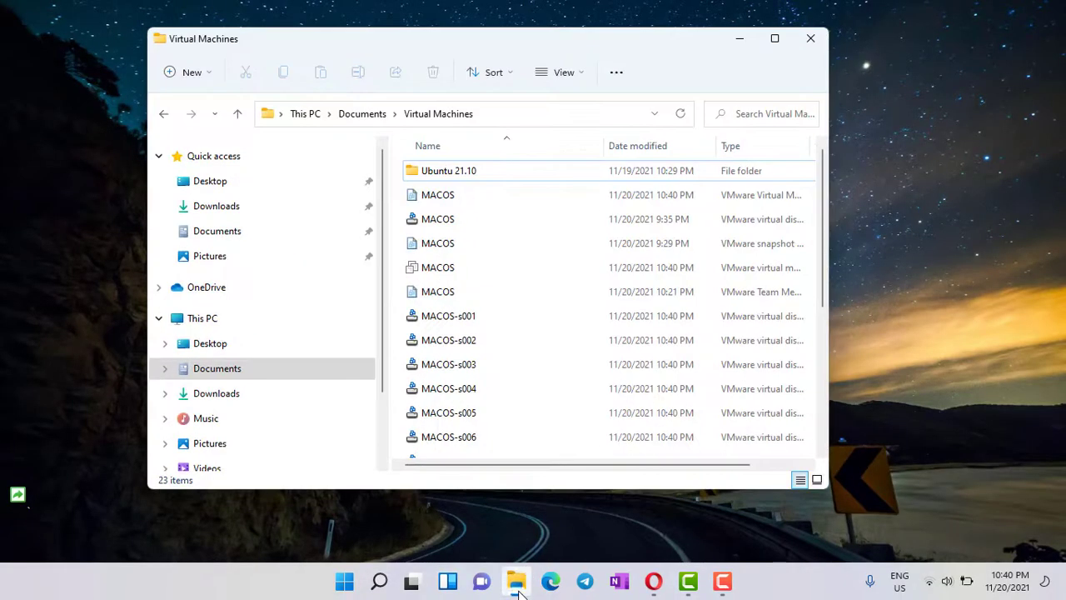
left_click(447, 218)
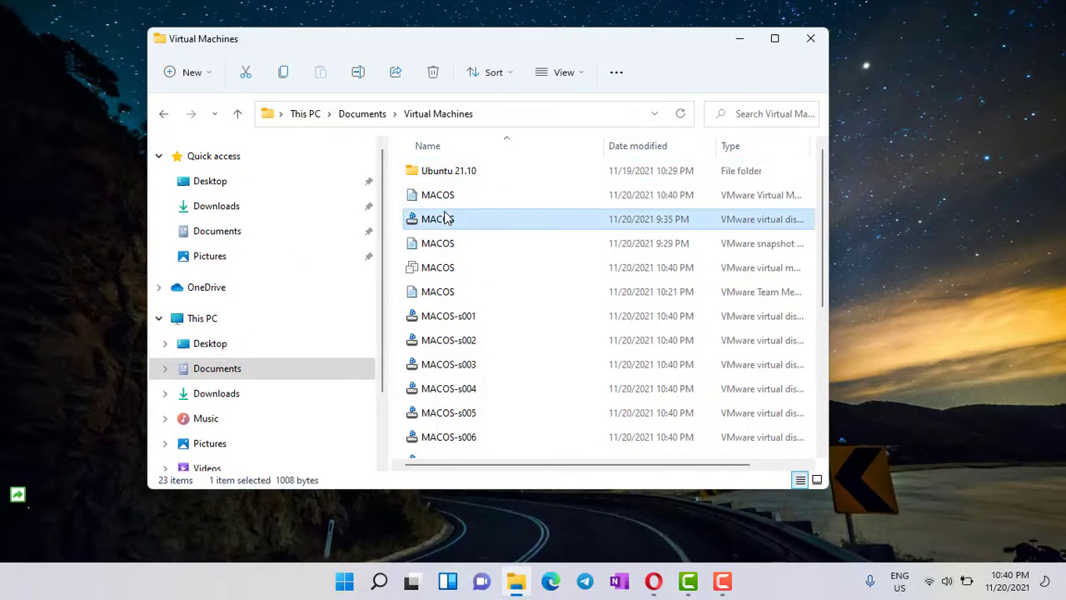
left_click(212, 236)
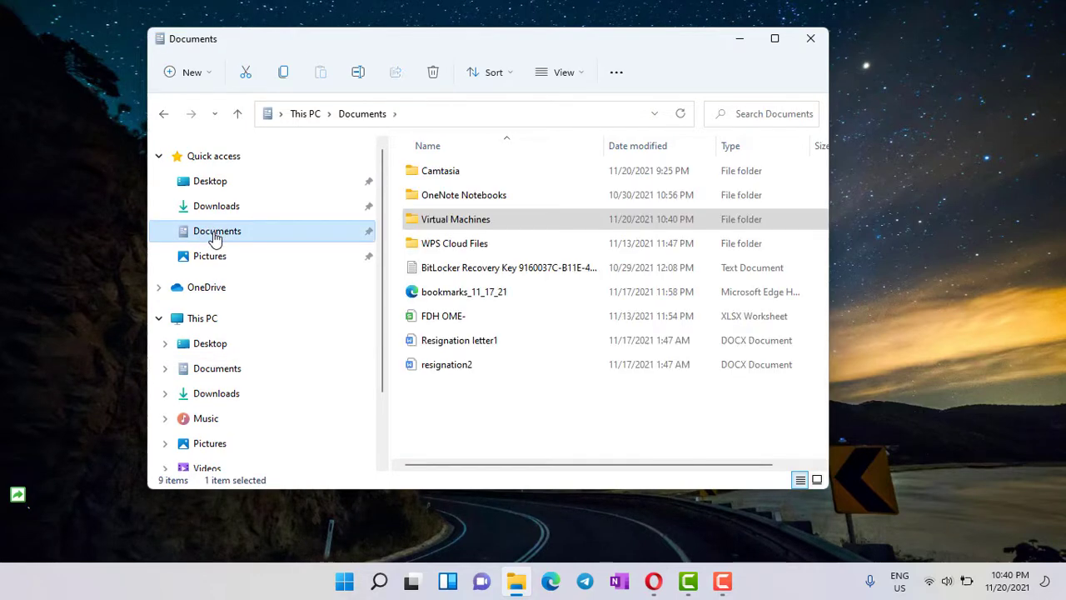
double_click(464, 225)
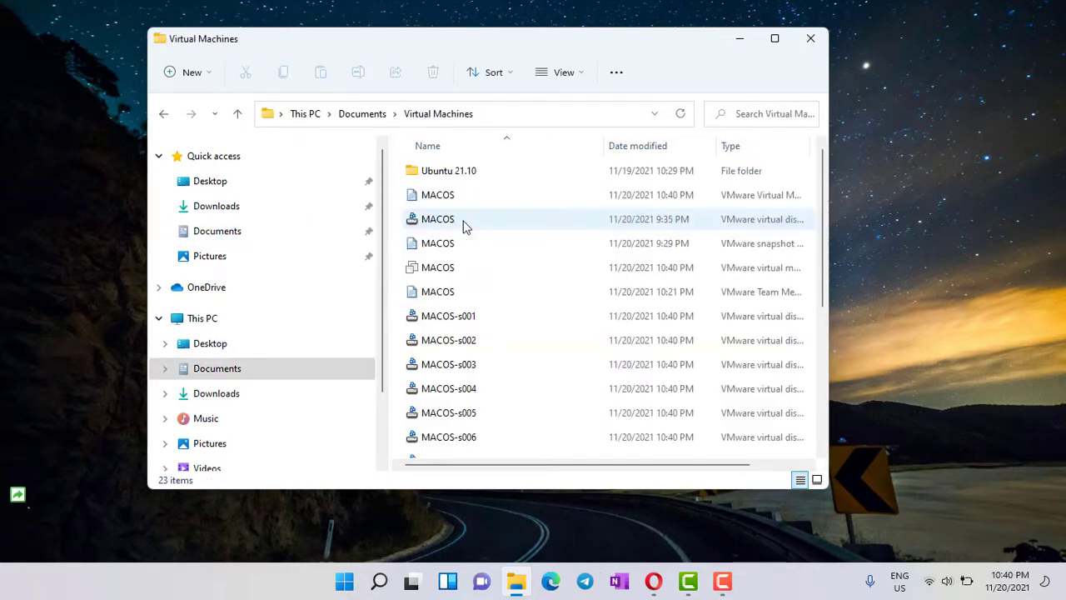
left_click(775, 39)
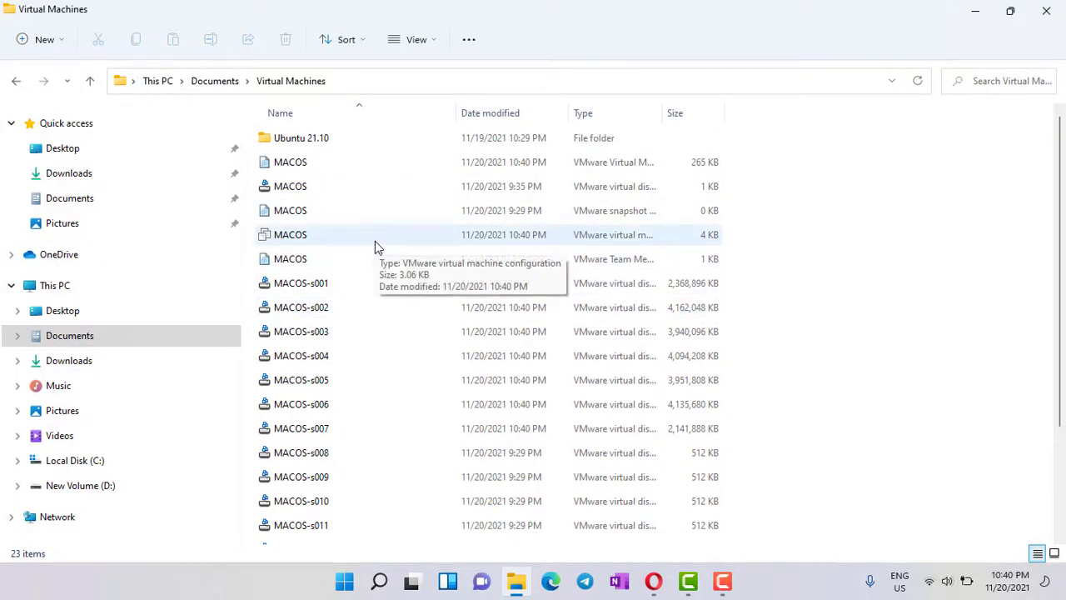
left_click(375, 241)
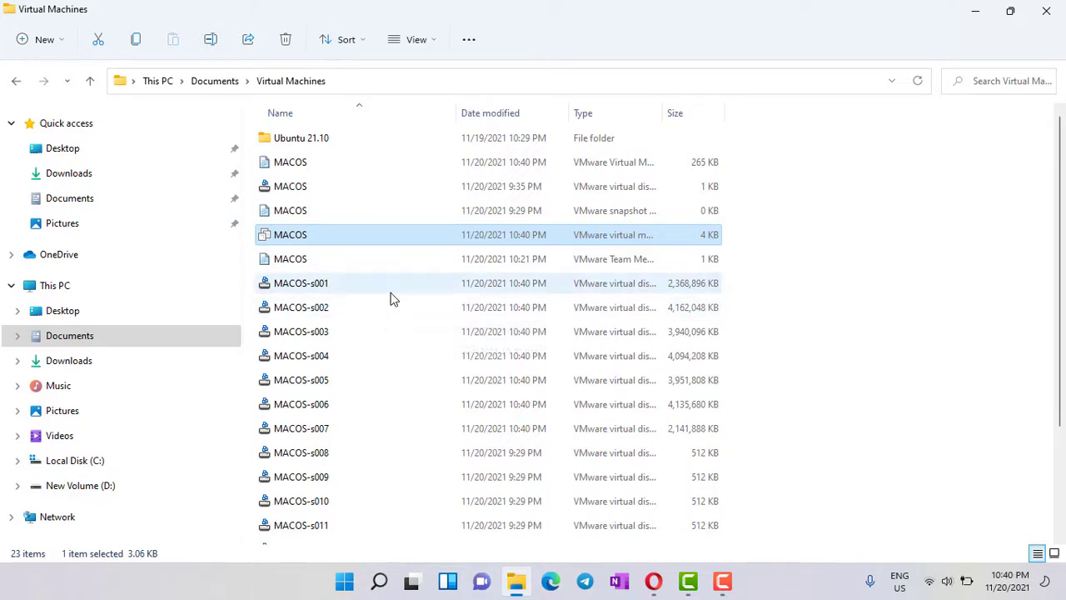
scroll(416, 321, "down", 2)
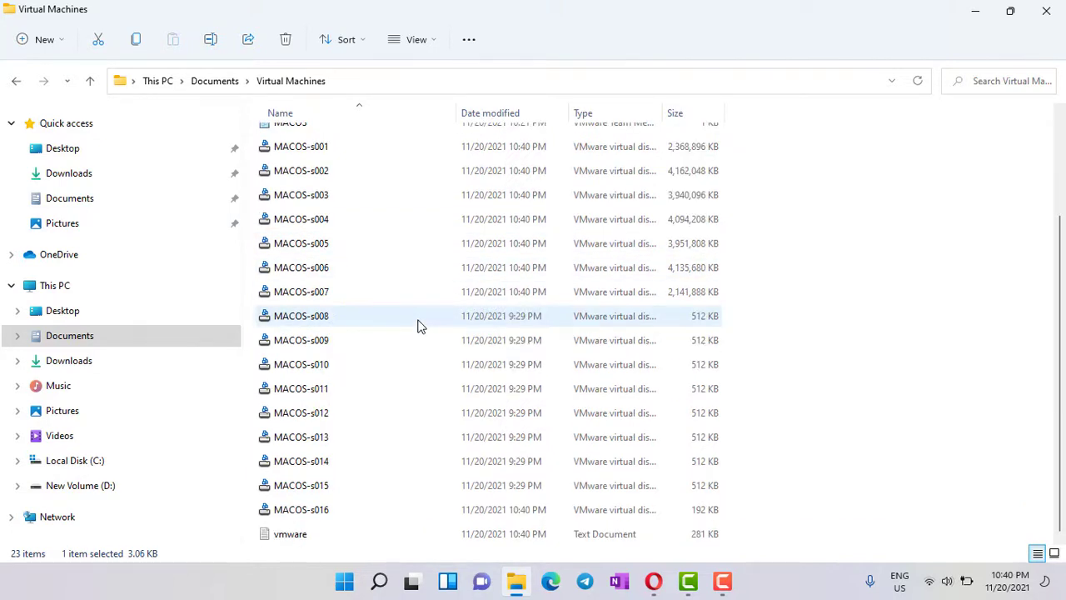
scroll(420, 325, "up", 2)
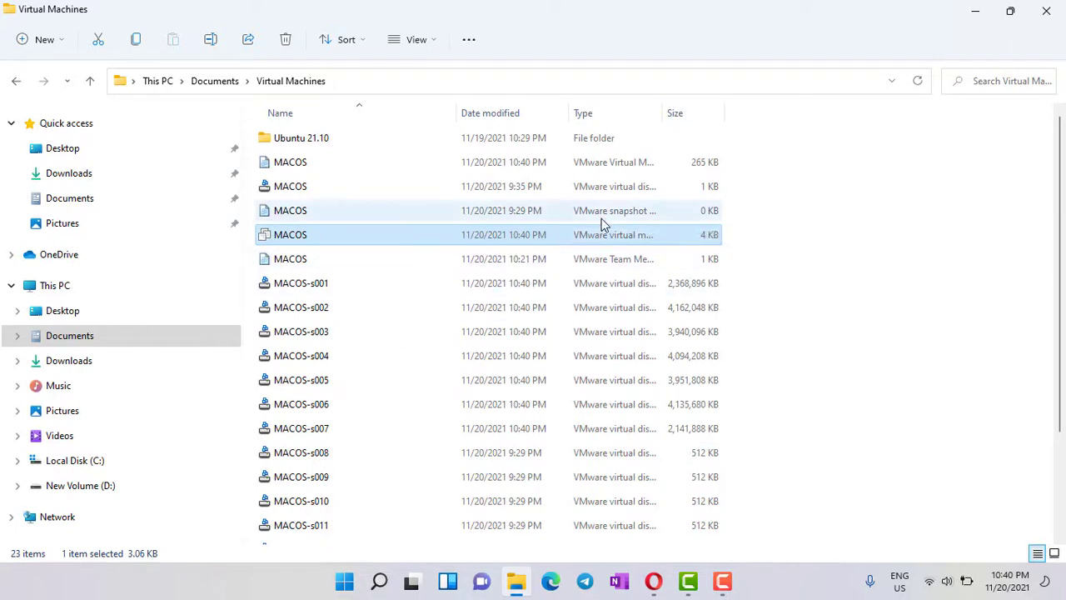
double_click(665, 105)
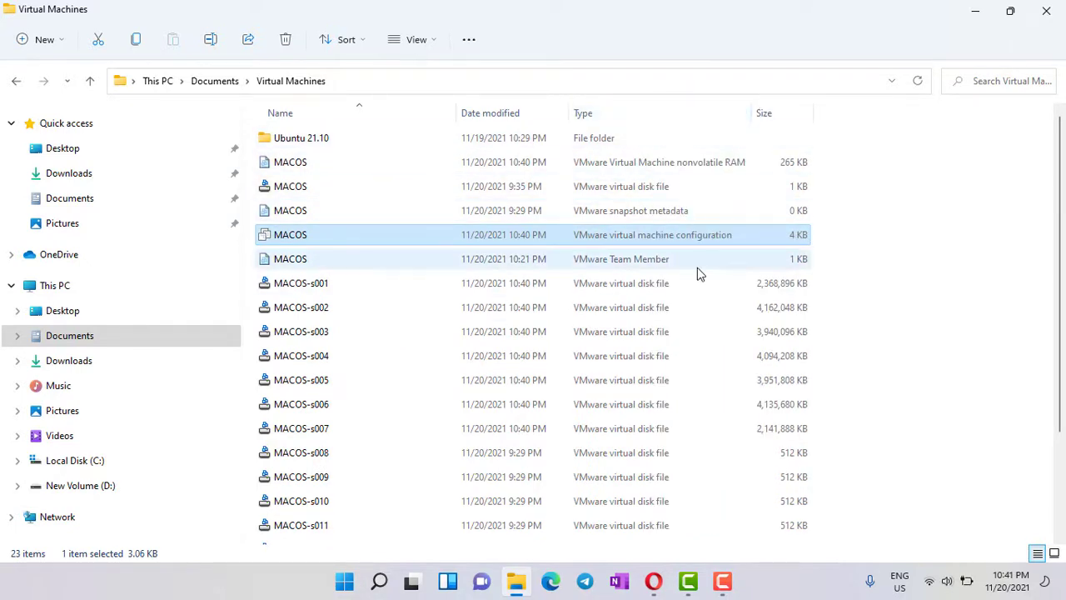
Open MACOS.vmx in Notepad, append the line smc.version = "0", and save it
right_click(308, 238)
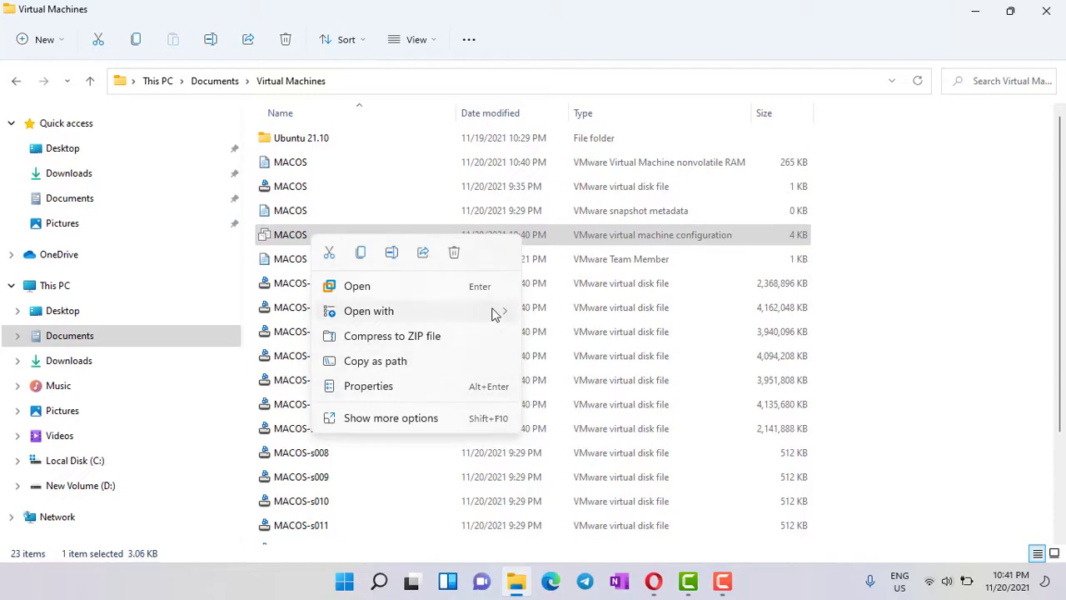
mouse_move(492, 311)
left_click(603, 312)
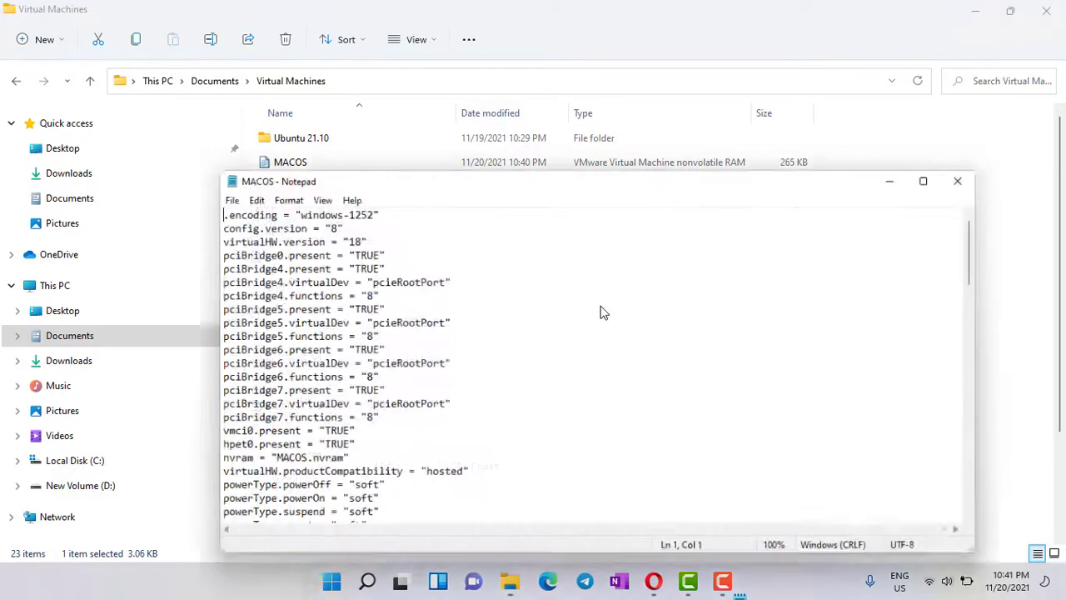
scroll(536, 339, "down", 20)
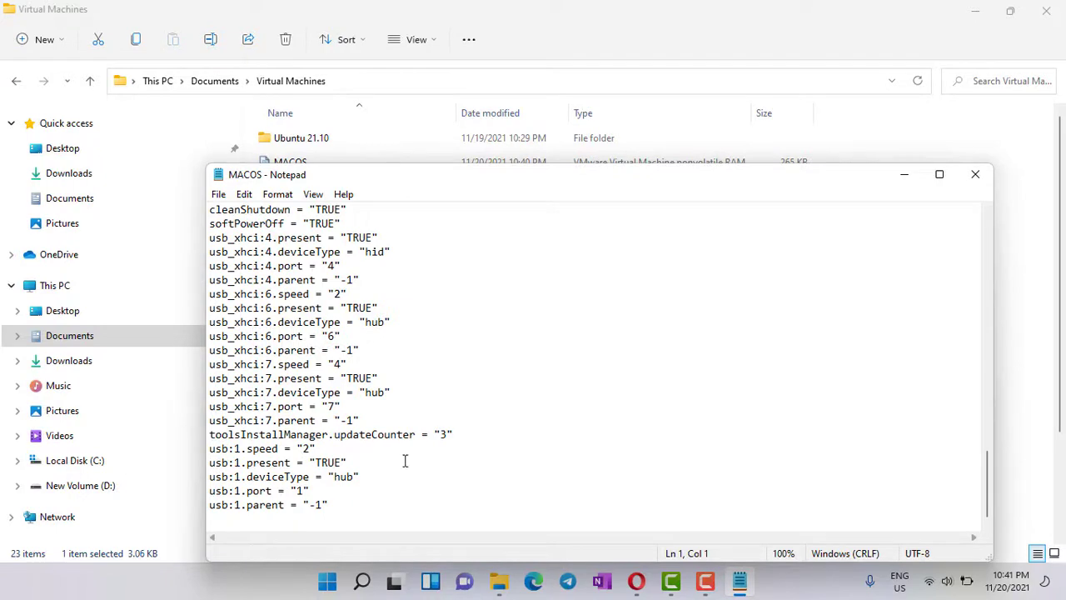
left_click(301, 516)
type("sms")
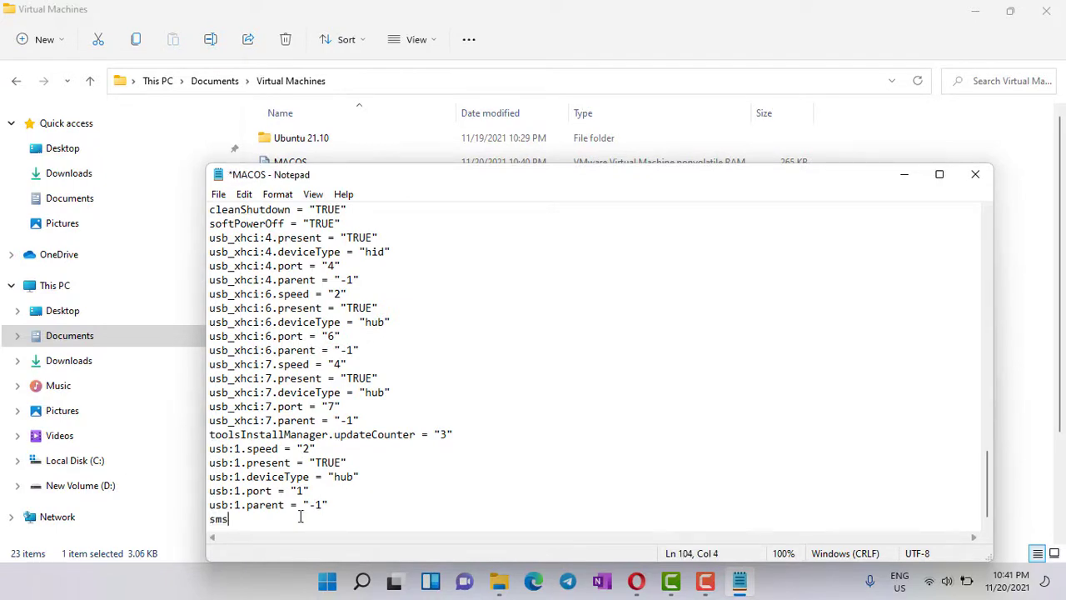
type("c.version =")
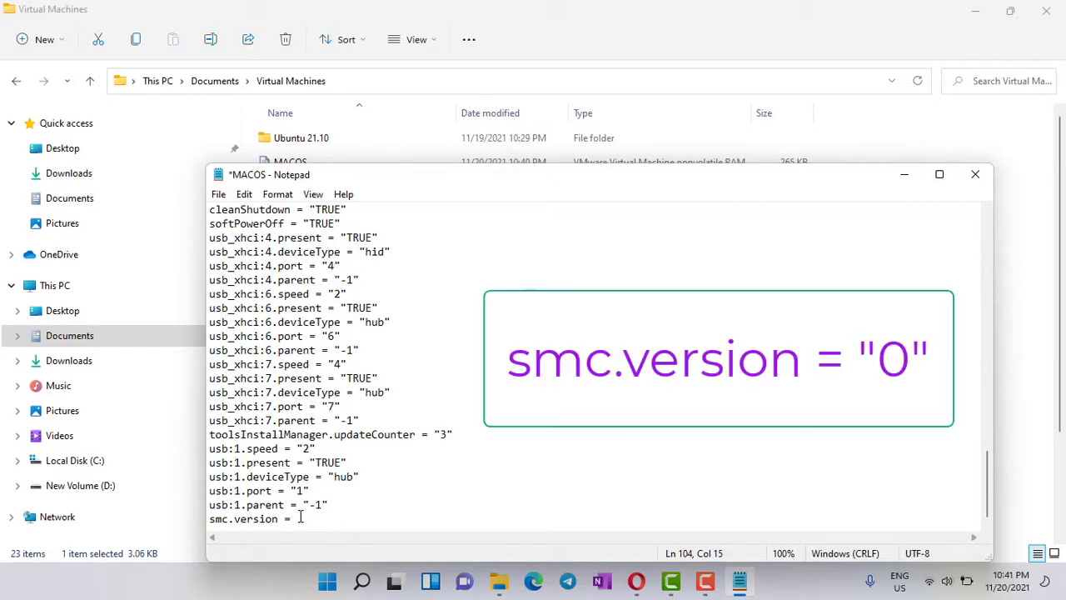
type(" \"0\"")
left_click(975, 174)
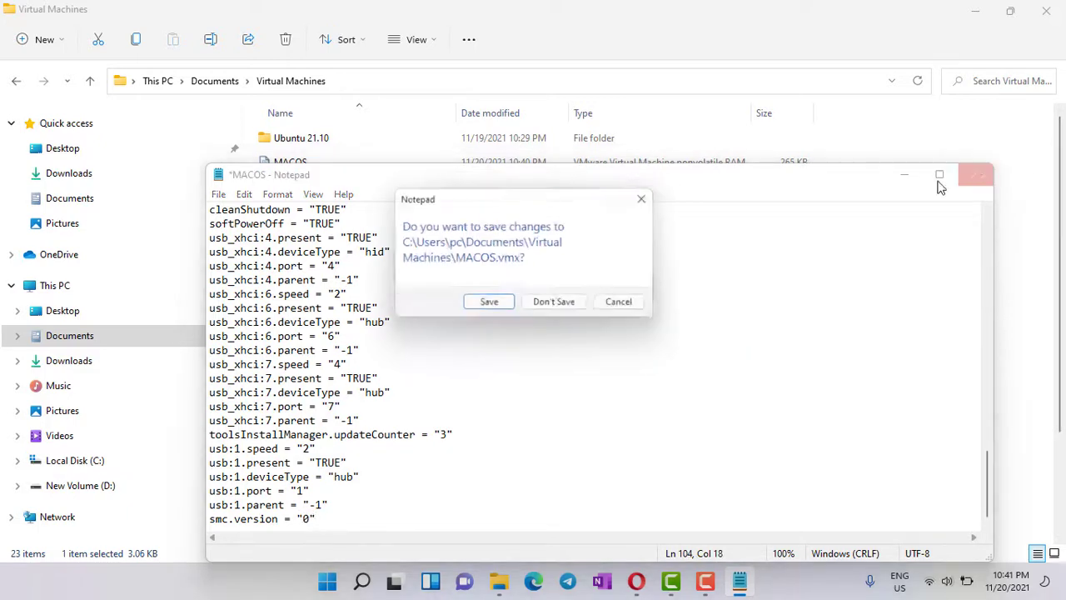
left_click(505, 306)
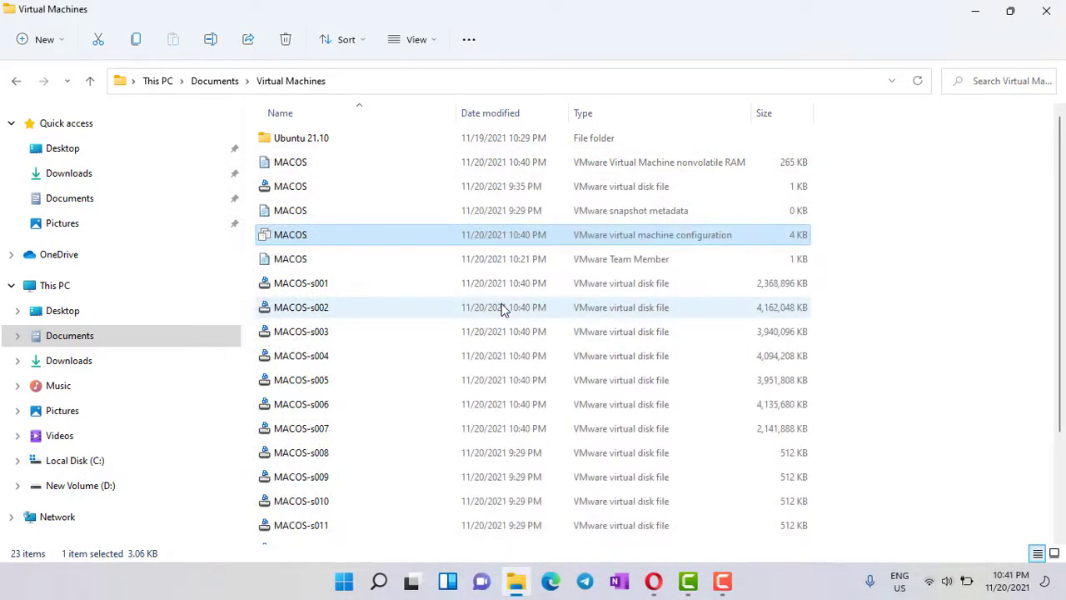
Close Explorer, launch VMware Workstation from the Start menu, and power on MACOS
left_click(1046, 10)
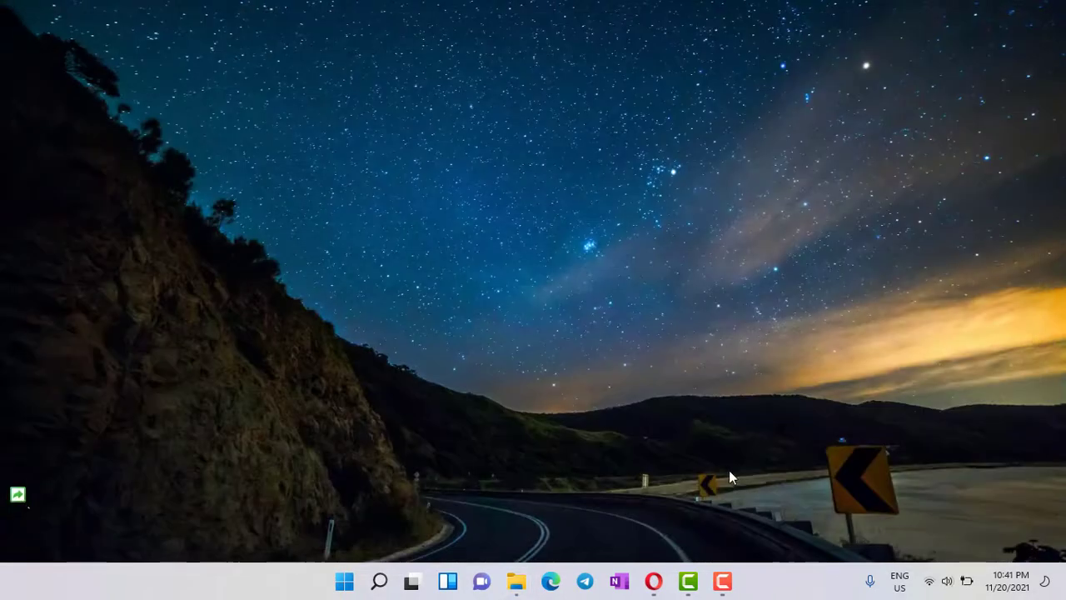
left_click(342, 585)
left_click(342, 586)
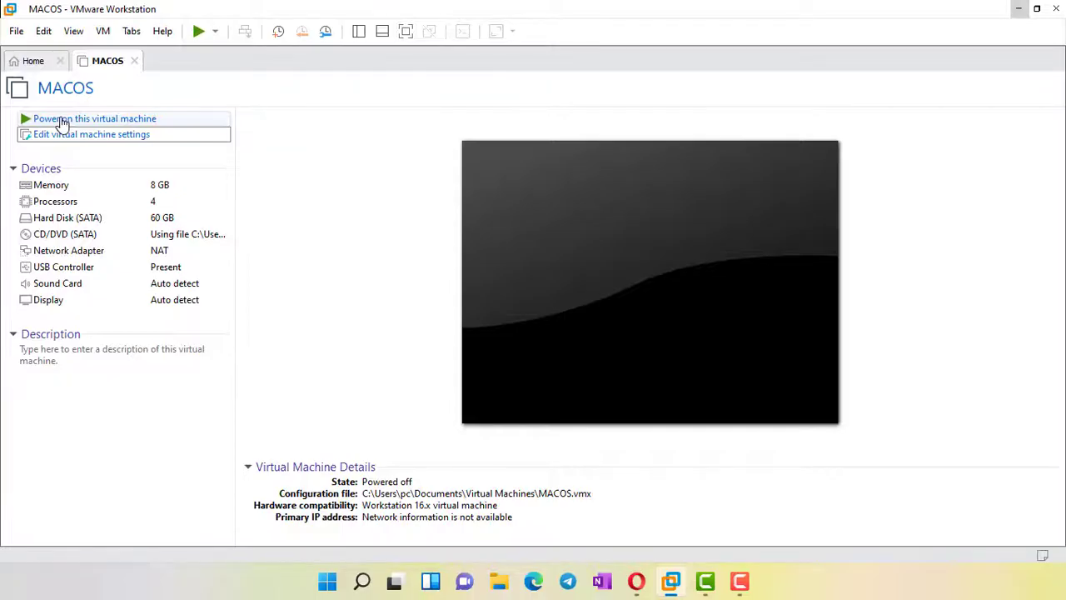
left_click(62, 120)
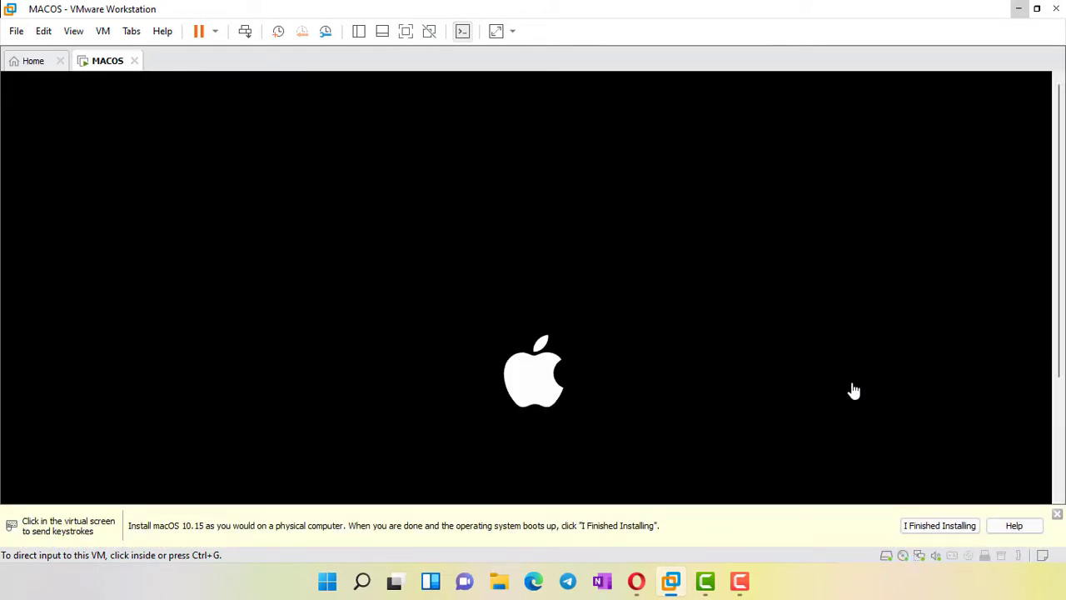
Capture input in the booting VM and pick English as the installer language
left_click(406, 31)
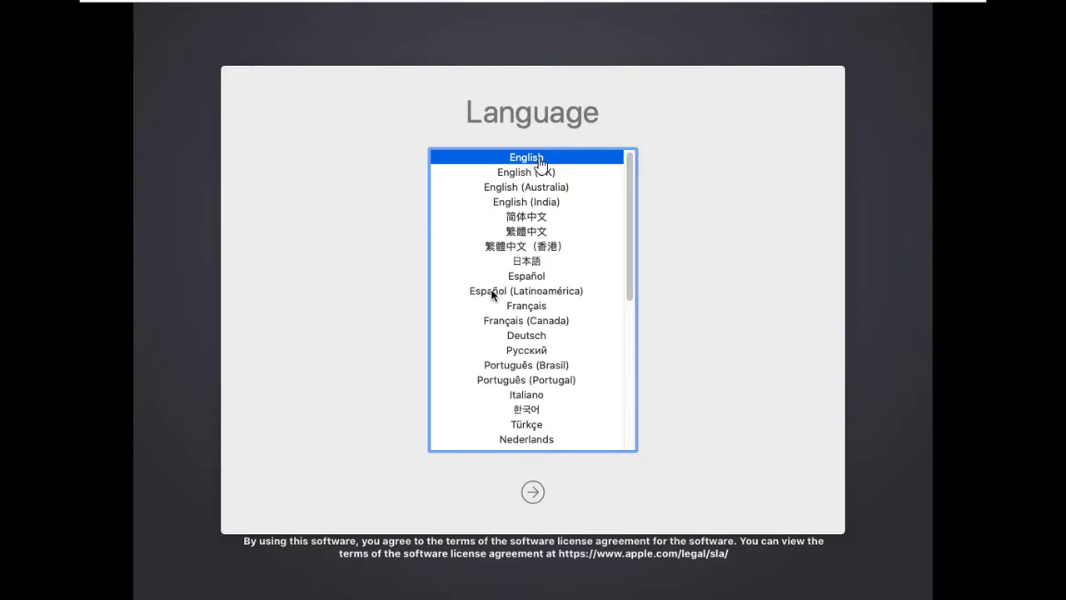
left_click(532, 492)
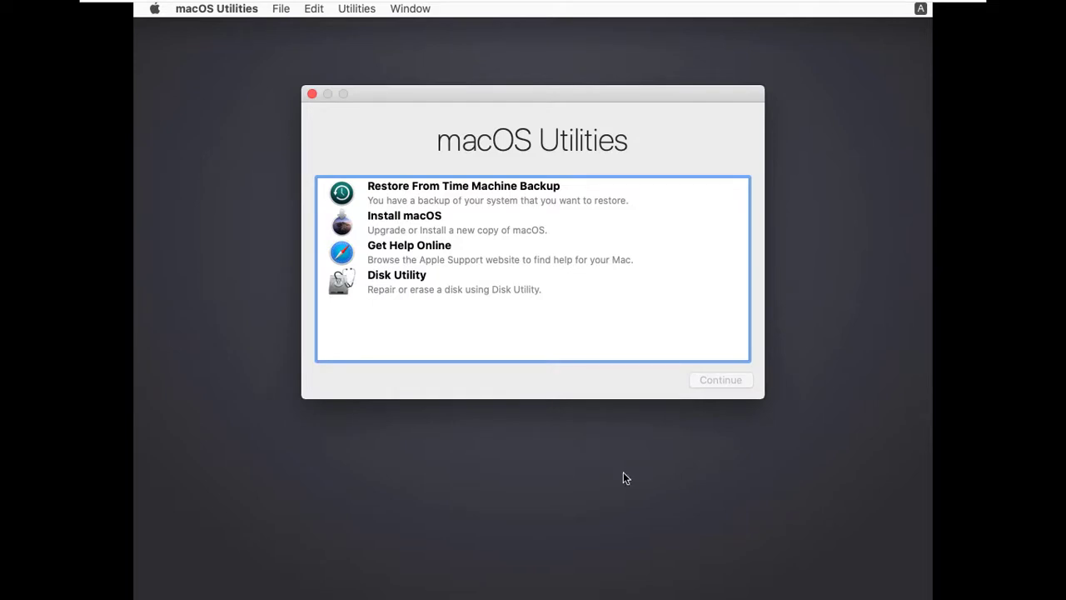
In Disk Utility, select the VMware Virtual SATA Hard Drive Media
left_click(438, 288)
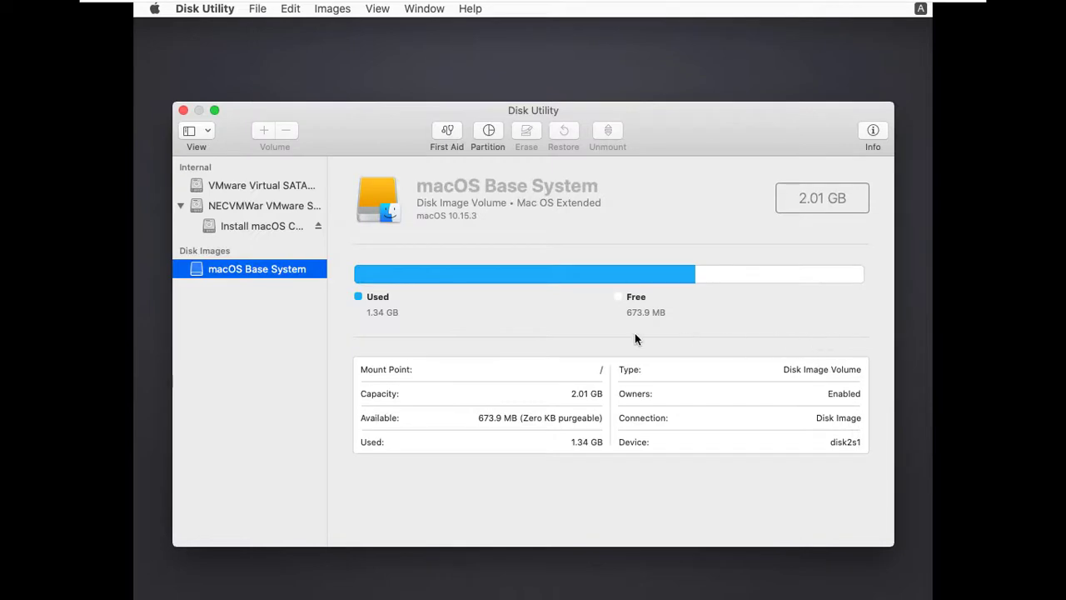
left_click(260, 187)
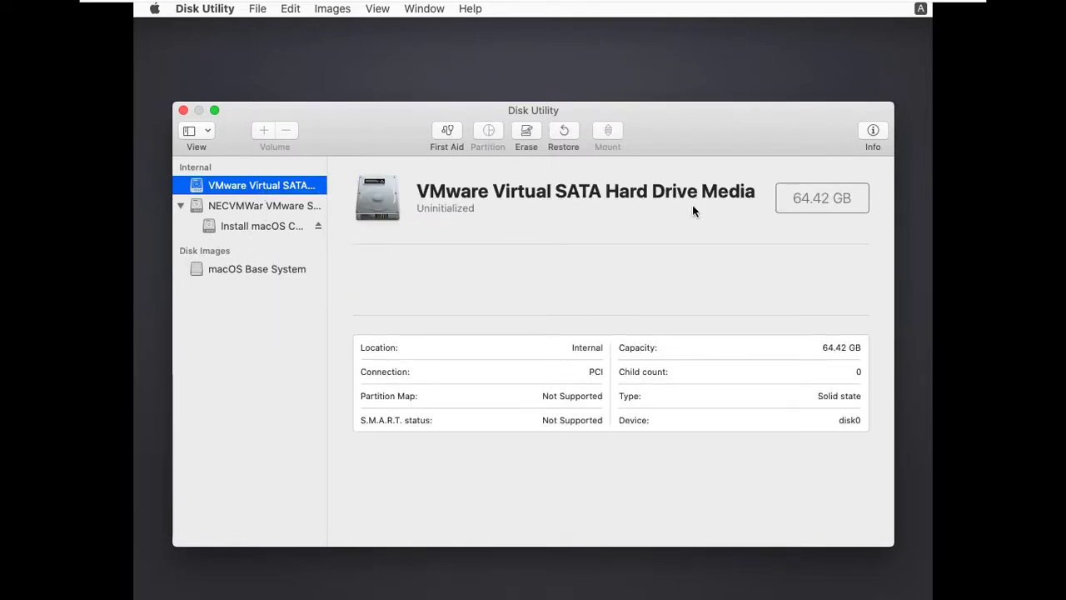
left_click(254, 228)
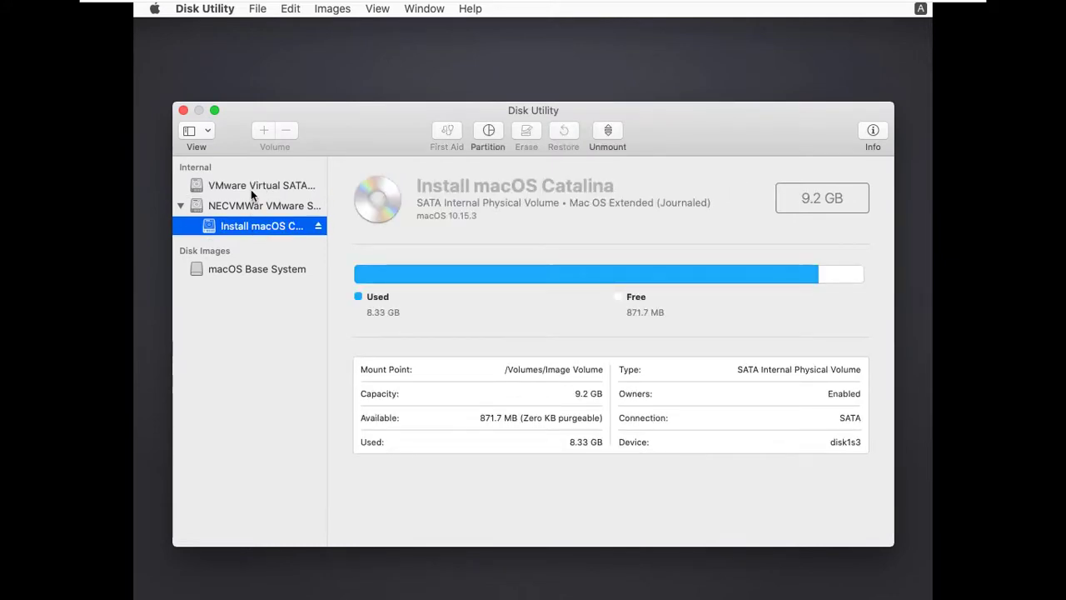
left_click(251, 188)
left_click(461, 195)
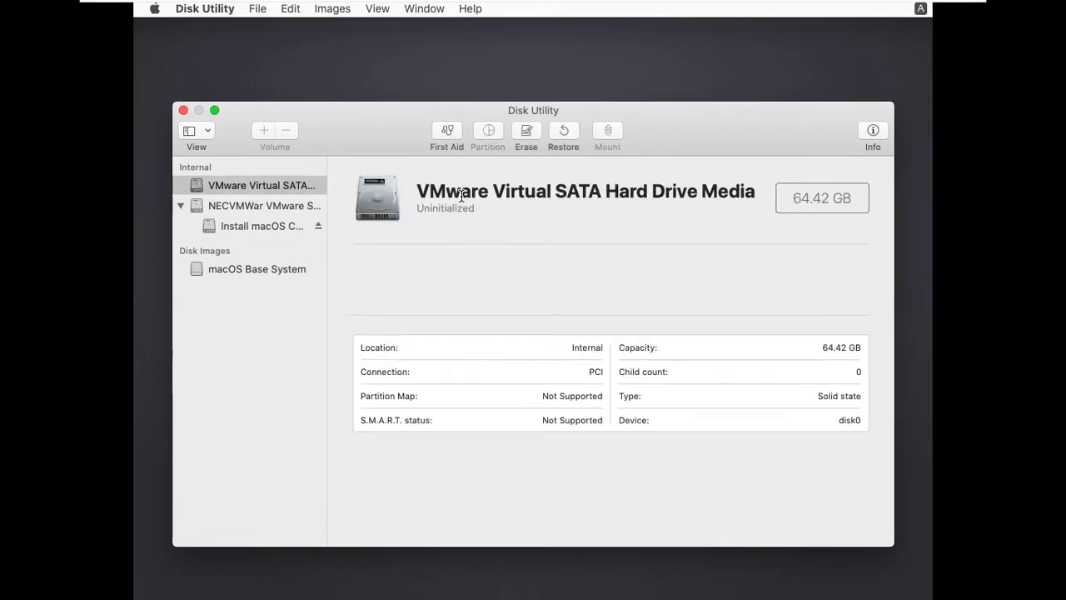
left_click(268, 183)
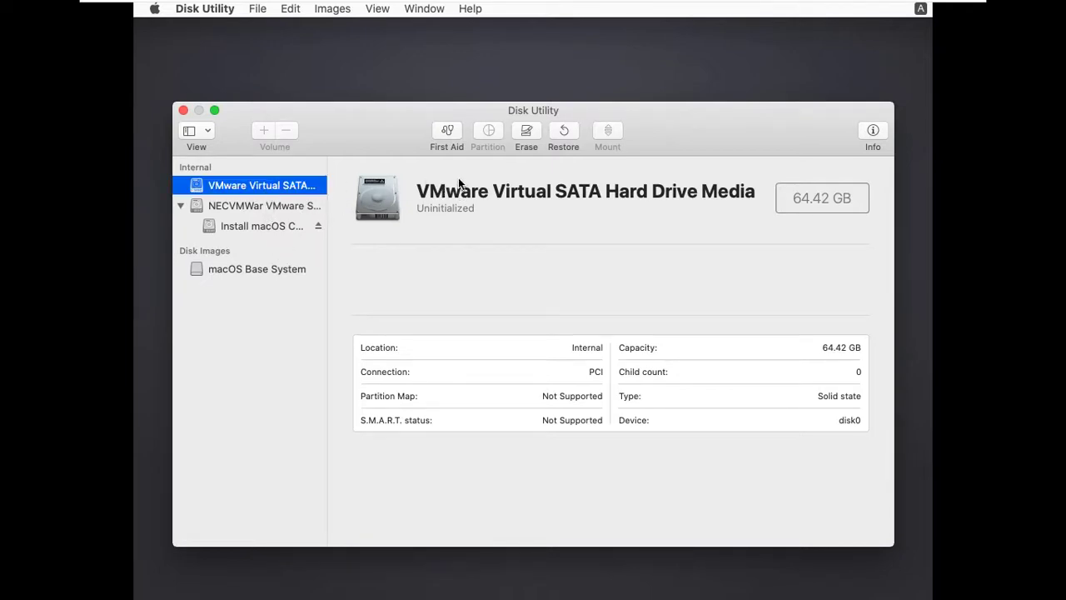
Erase the drive as a Mac OS Extended (Journaled) volume named MACos and close Disk Utility
left_click(527, 133)
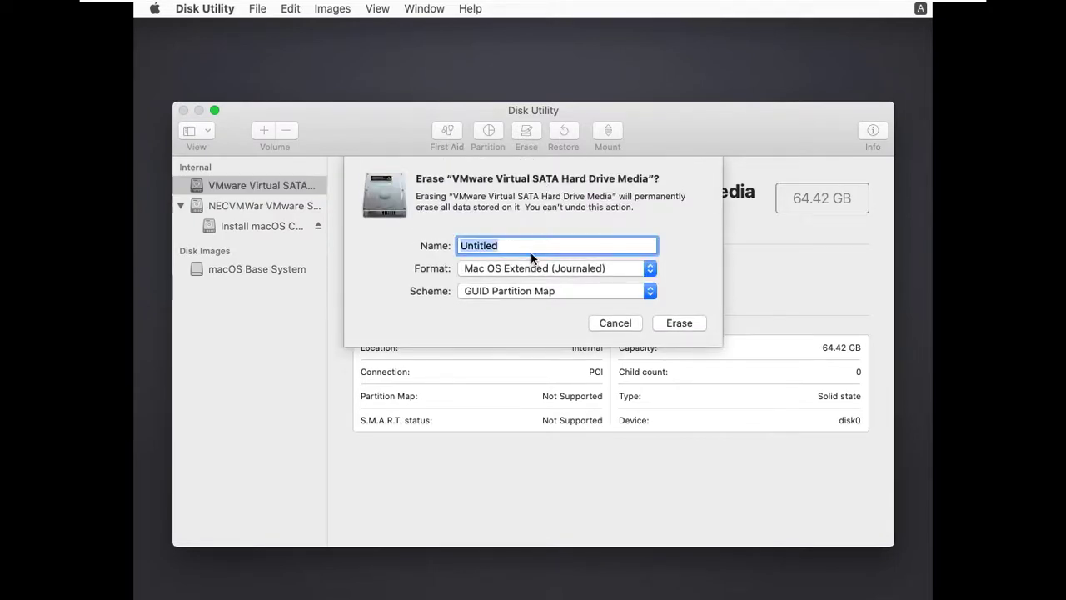
type("MACos")
left_click(679, 323)
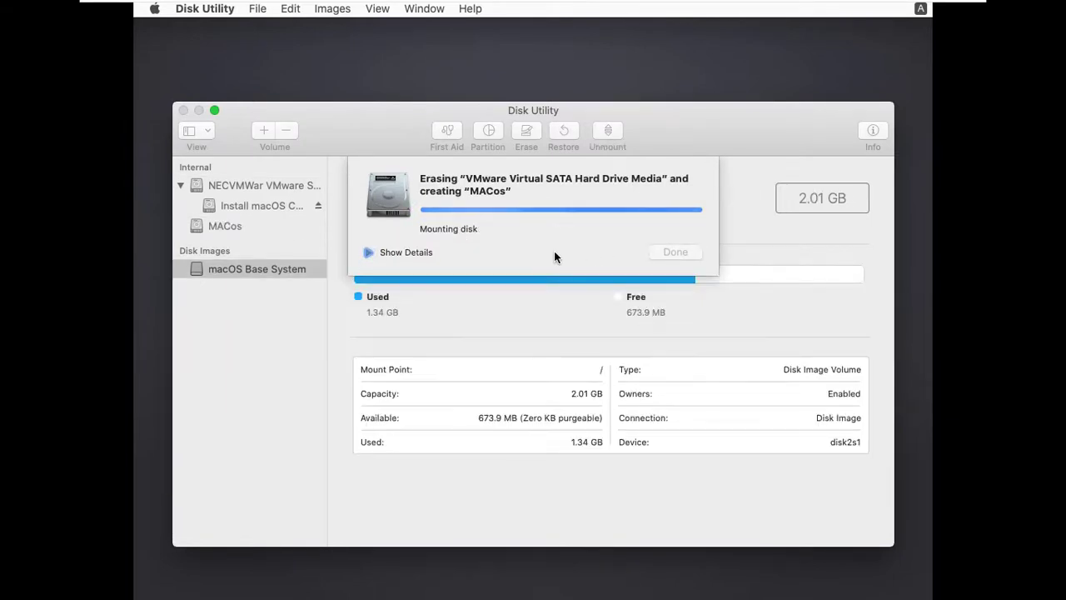
left_click(659, 251)
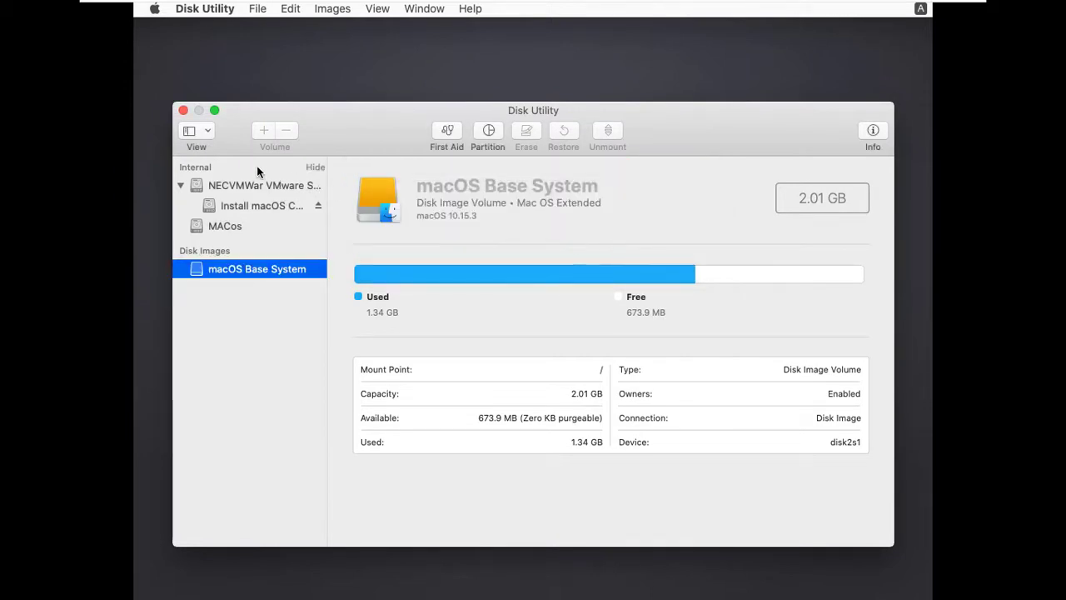
left_click(183, 111)
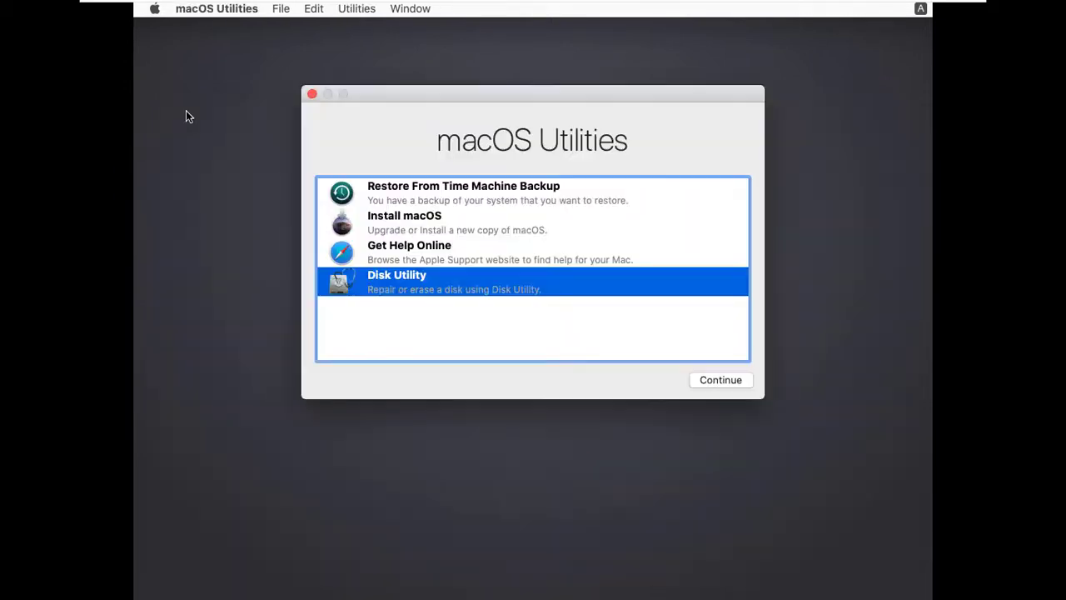
Launch Install macOS, accept the Catalina license and start installing onto the MACos disk
left_click(408, 227)
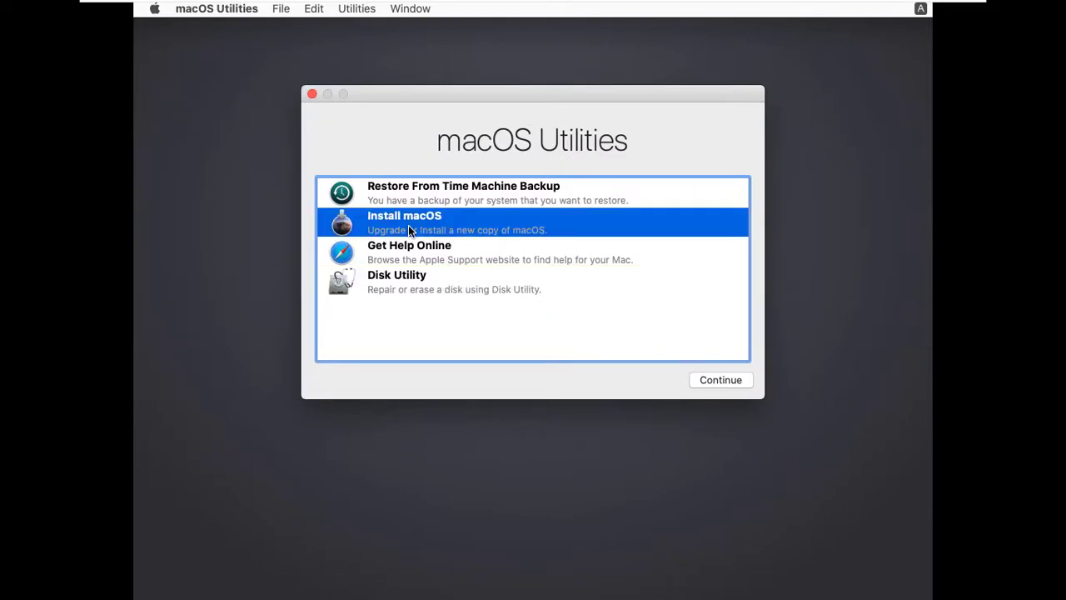
left_click(704, 379)
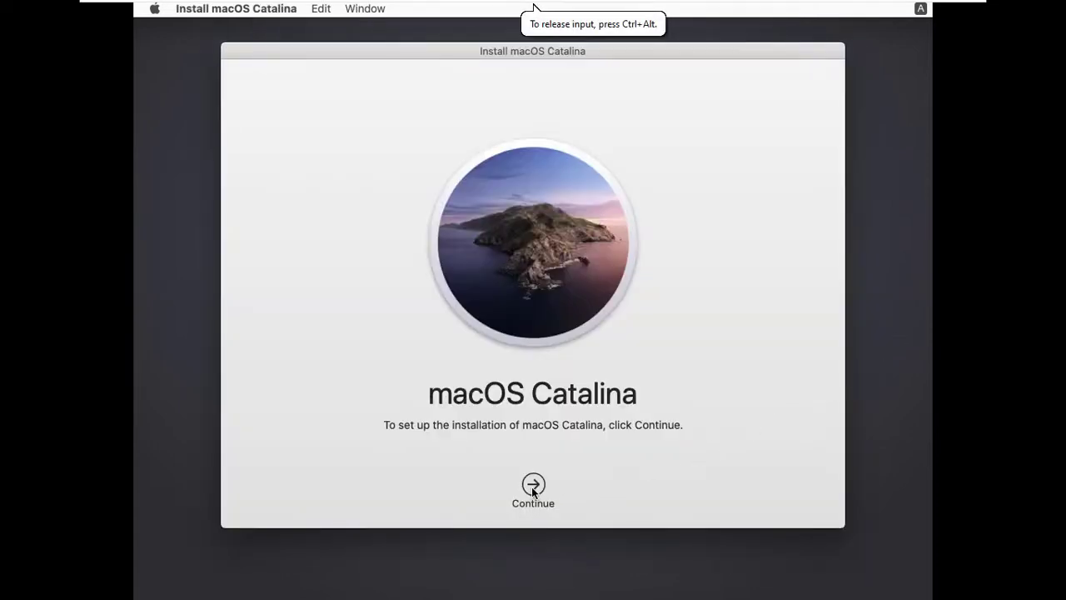
left_click(533, 487)
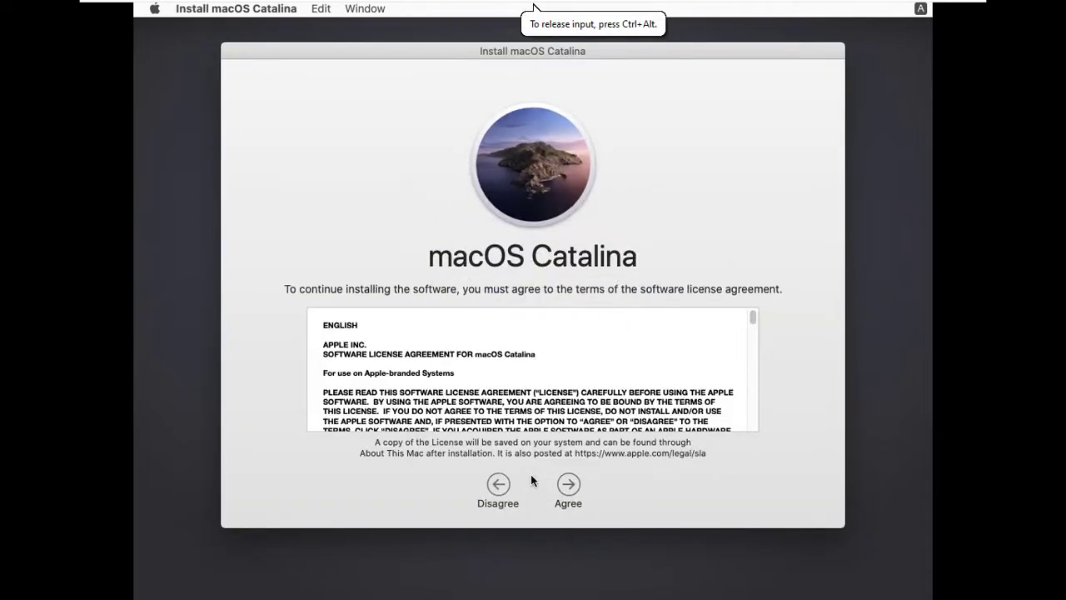
left_click(569, 486)
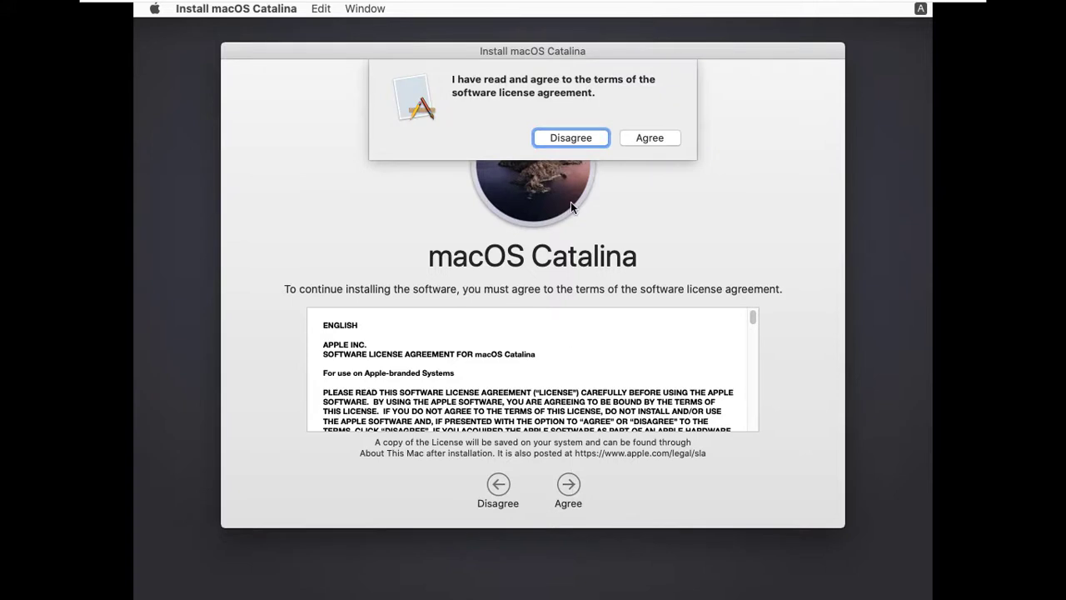
left_click(650, 138)
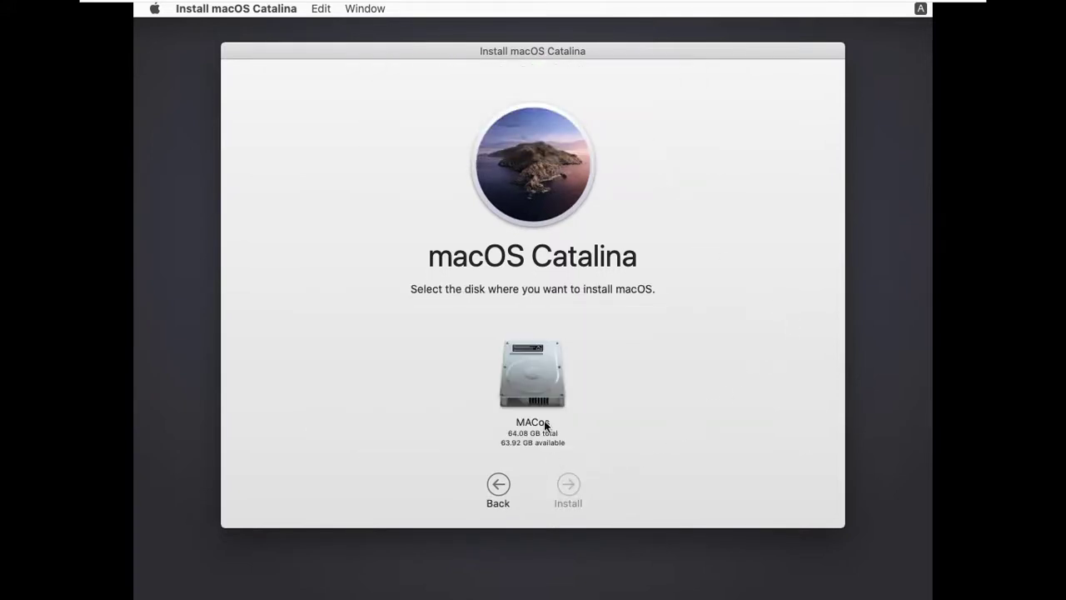
left_click(541, 376)
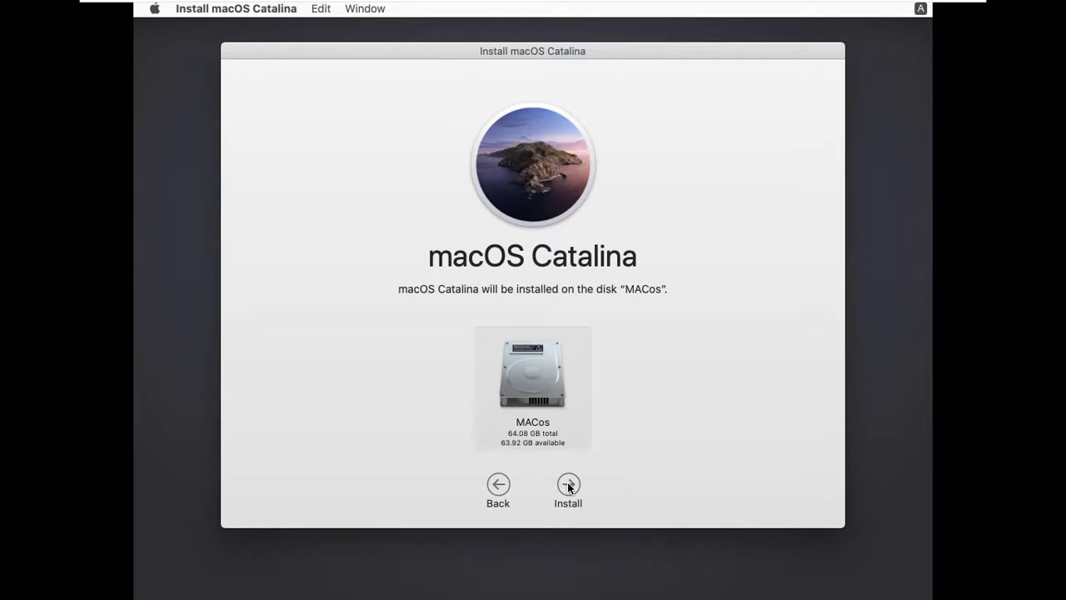
left_click(569, 485)
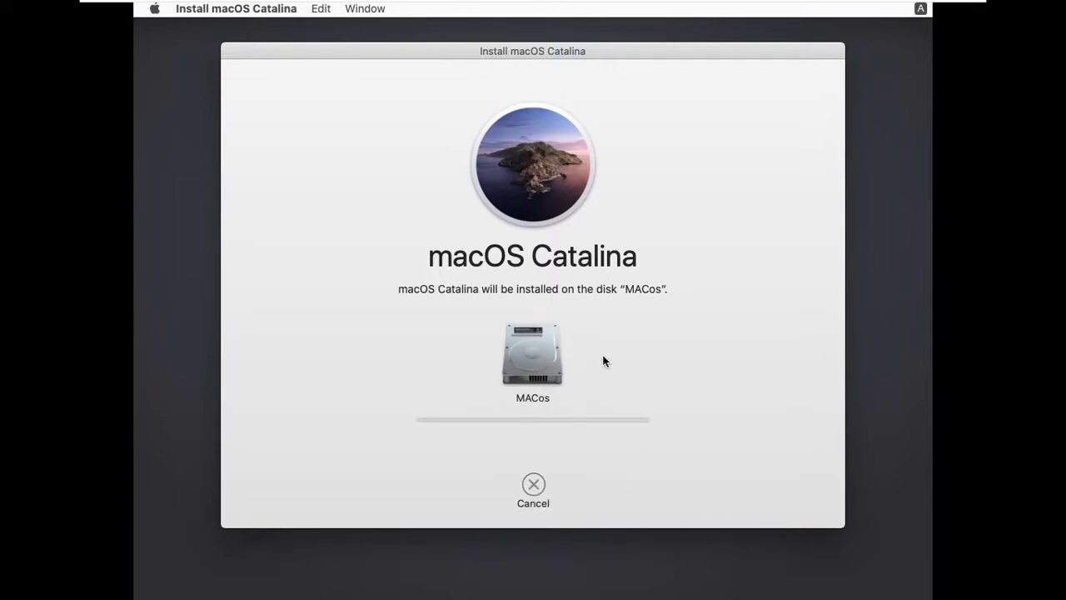
Capture input in the VM and wait until the installer reboots into the Welcome country page
left_click(923, 240)
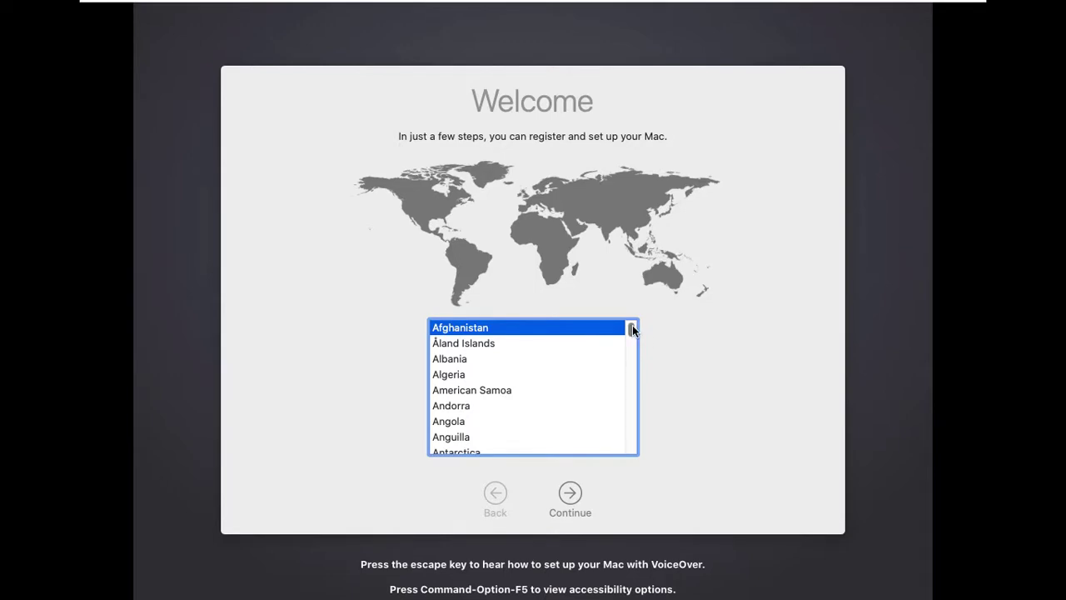
Select United Arab Emirates from the country list and continue
left_click_drag(632, 330, 618, 386)
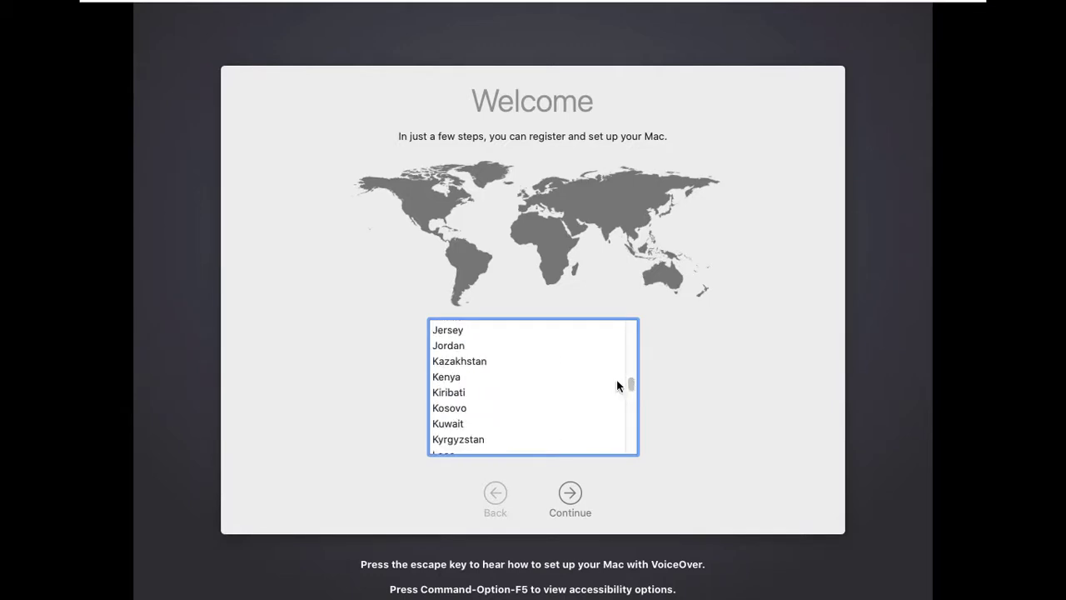
left_click(547, 379)
scroll(547, 381, "down", 15)
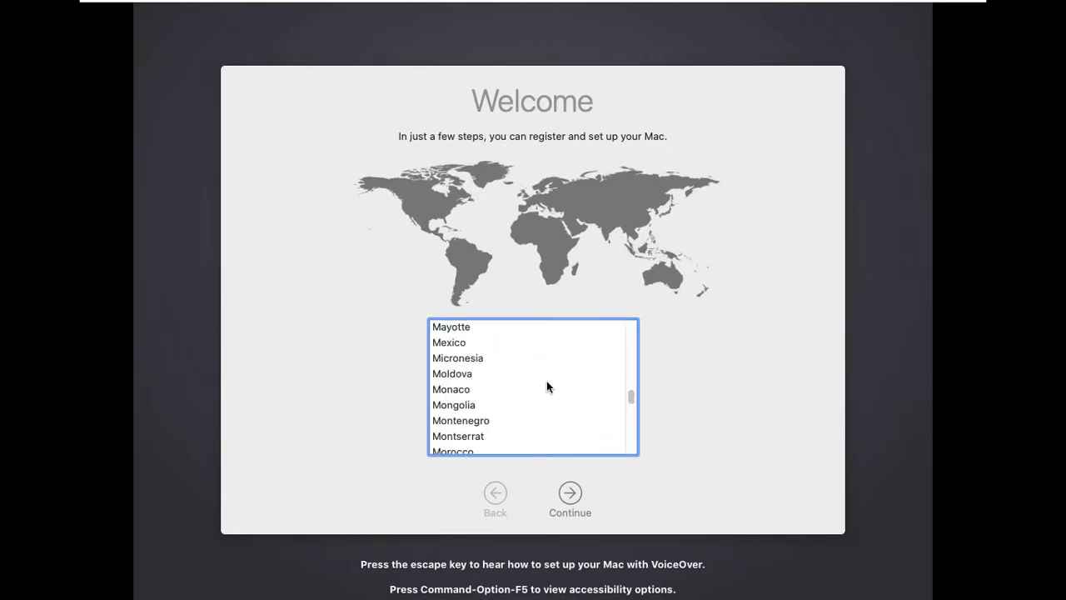
scroll(546, 387, "down", 20)
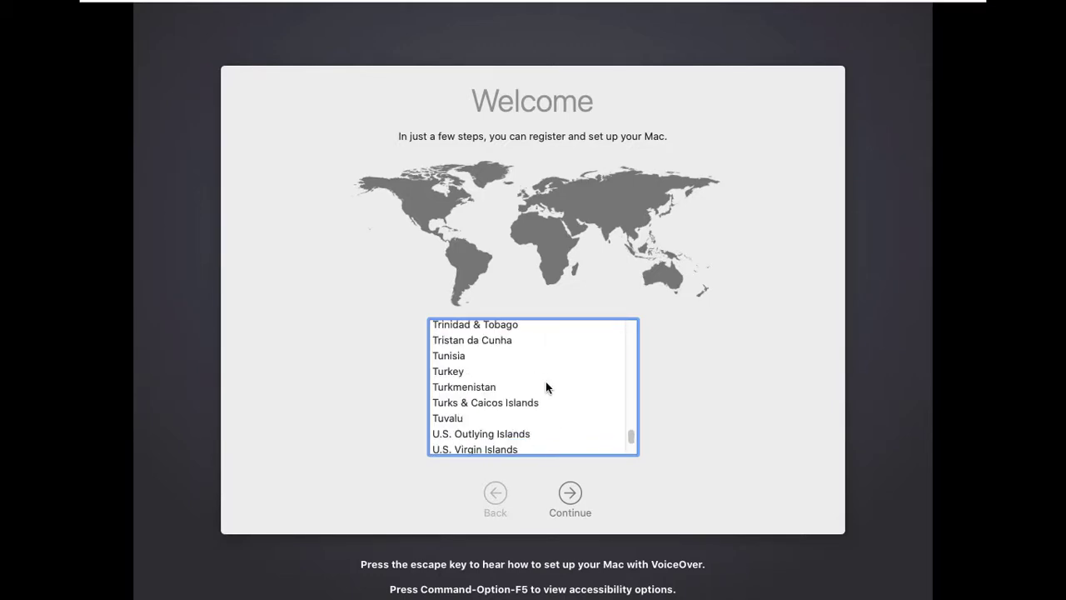
scroll(546, 356, "up", 3)
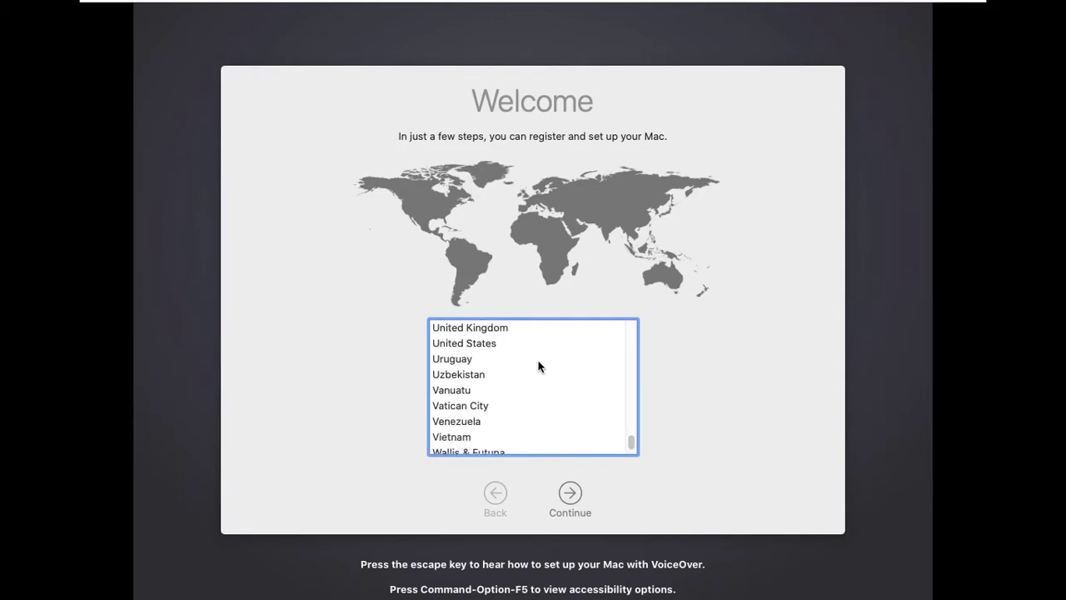
scroll(538, 364, "down", 3)
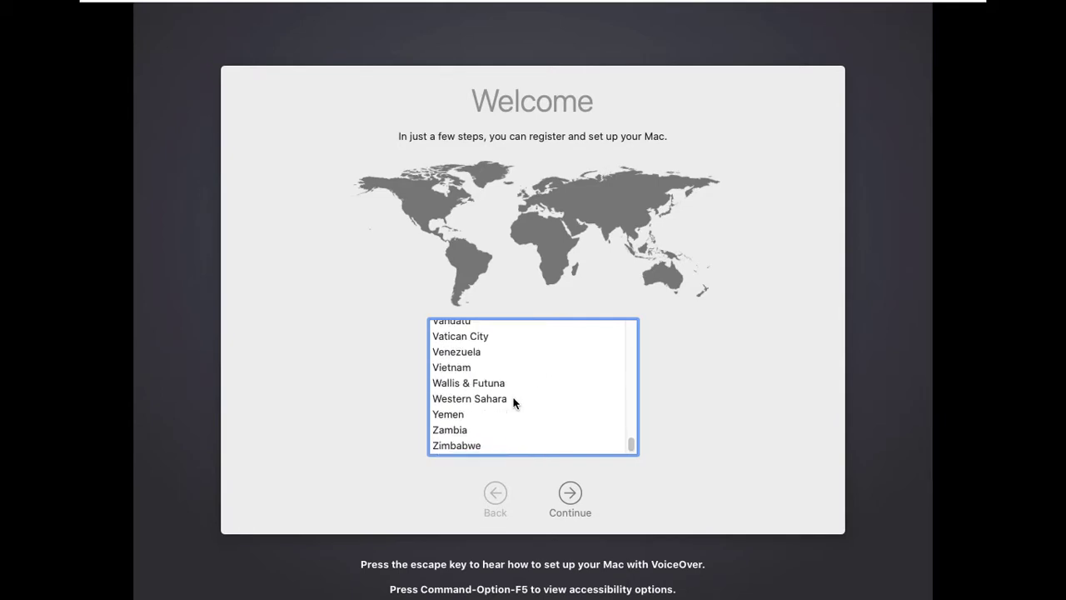
scroll(513, 383, "up", 3)
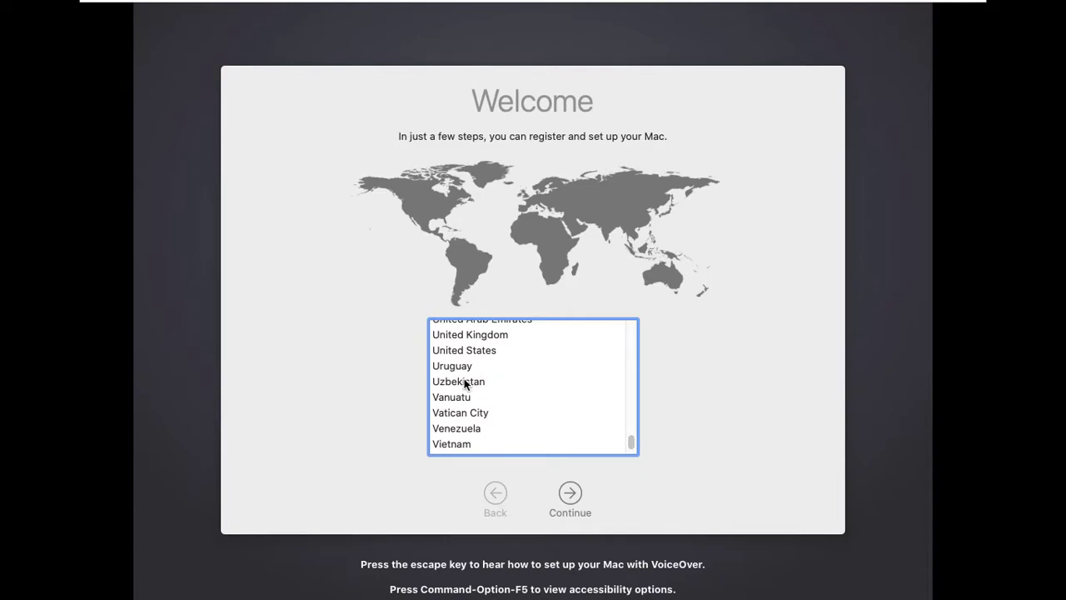
scroll(472, 350, "up", 1)
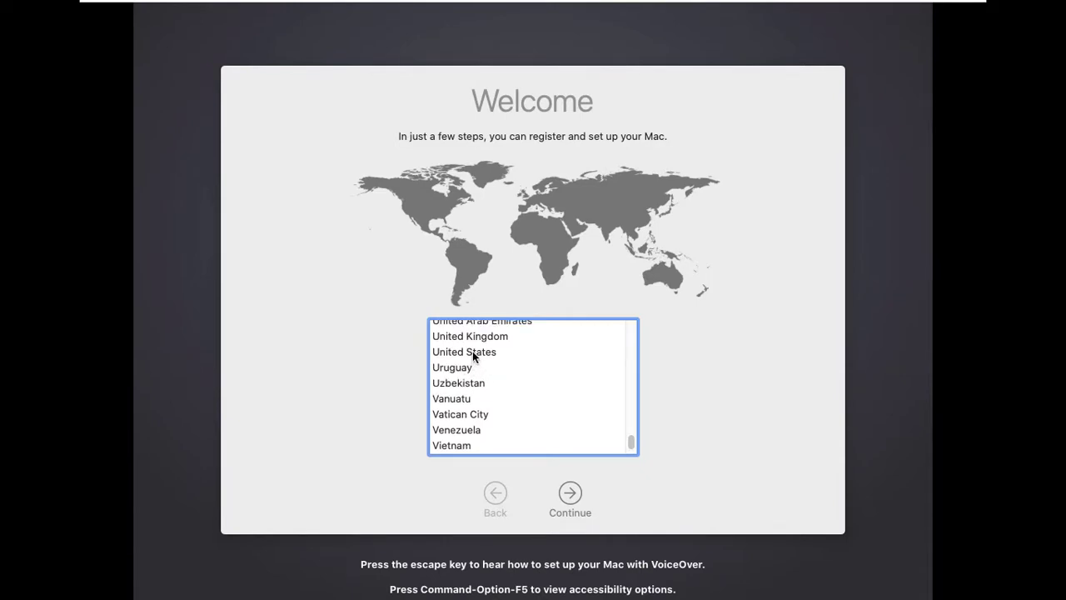
left_click(511, 336)
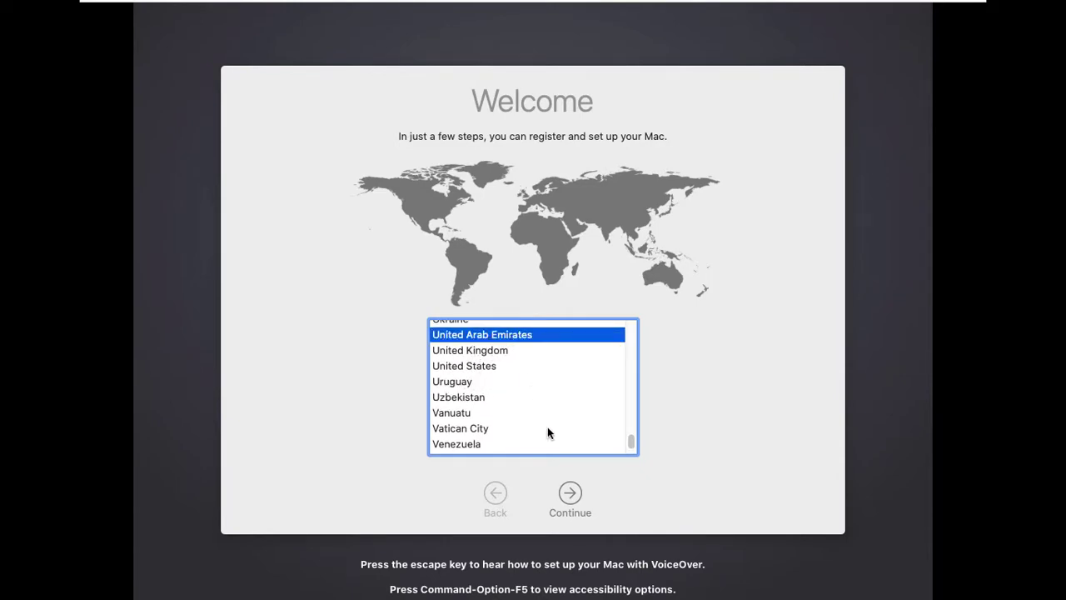
left_click(575, 496)
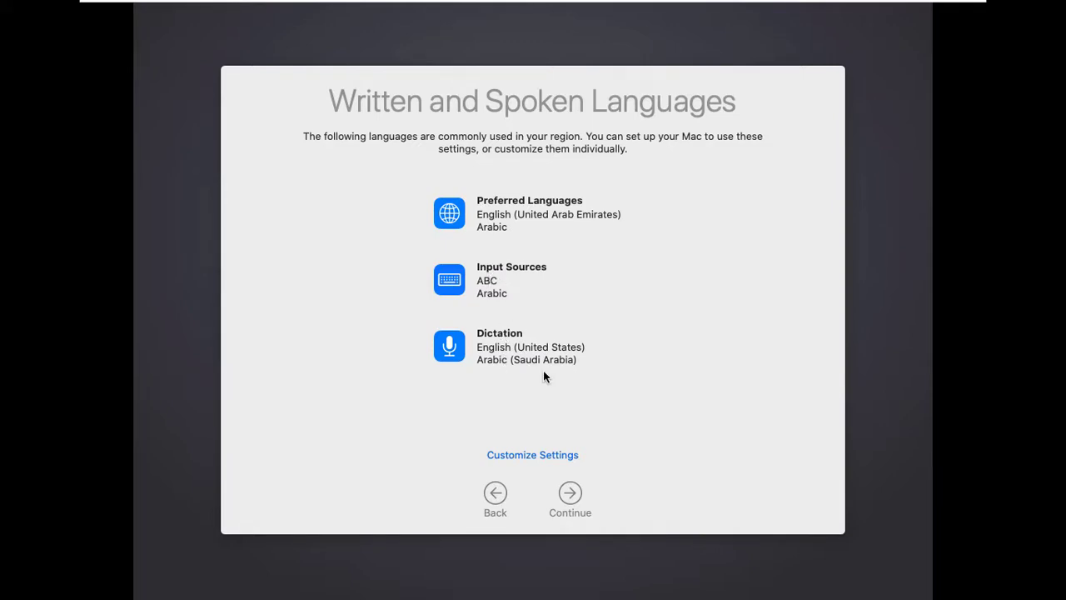
Continue through Written and Spoken Languages, Data & Privacy and Transfer Information without transferring data
left_click(575, 500)
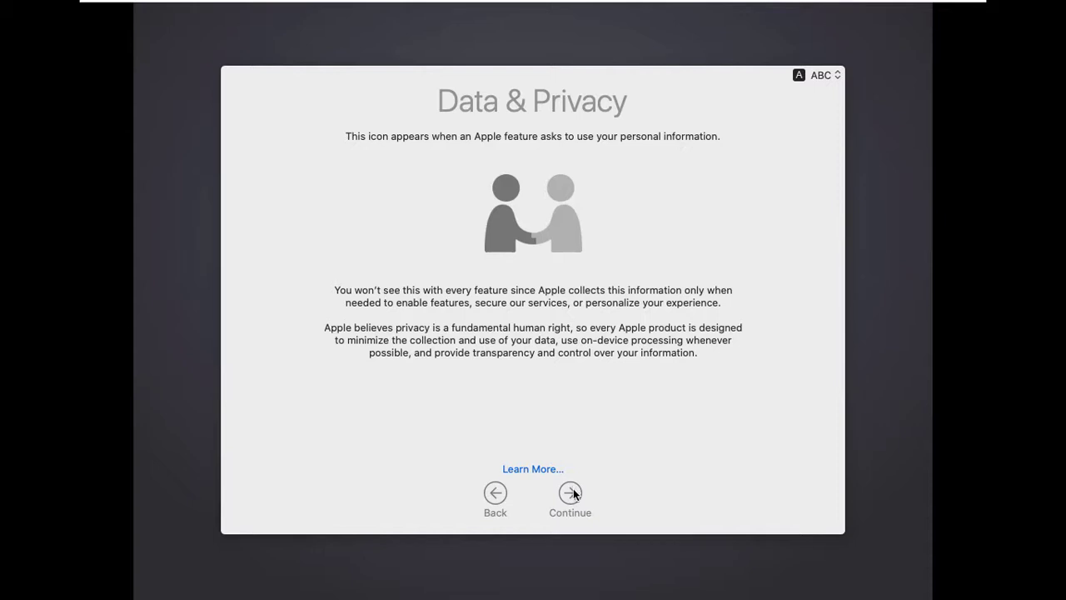
left_click(571, 493)
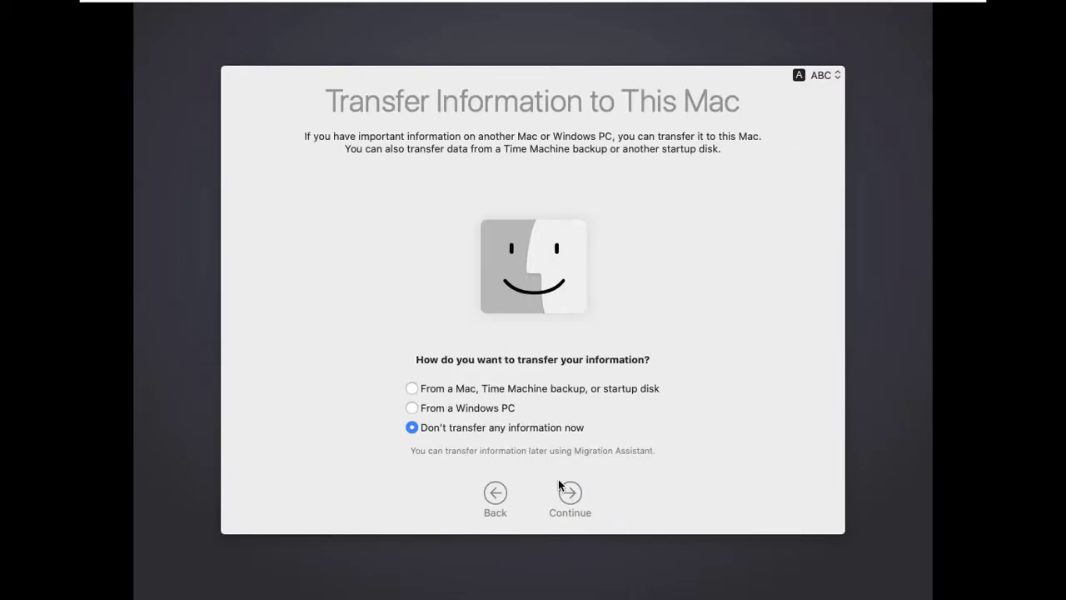
left_click(558, 486)
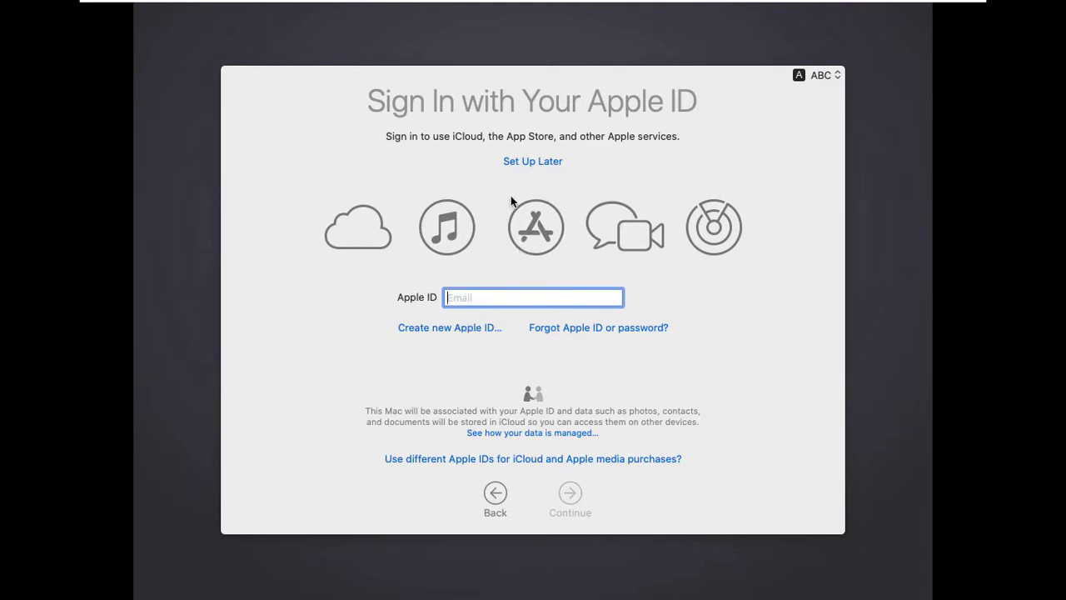
Skip Apple ID sign-in and agree to the macOS Terms and Conditions
left_click(550, 162)
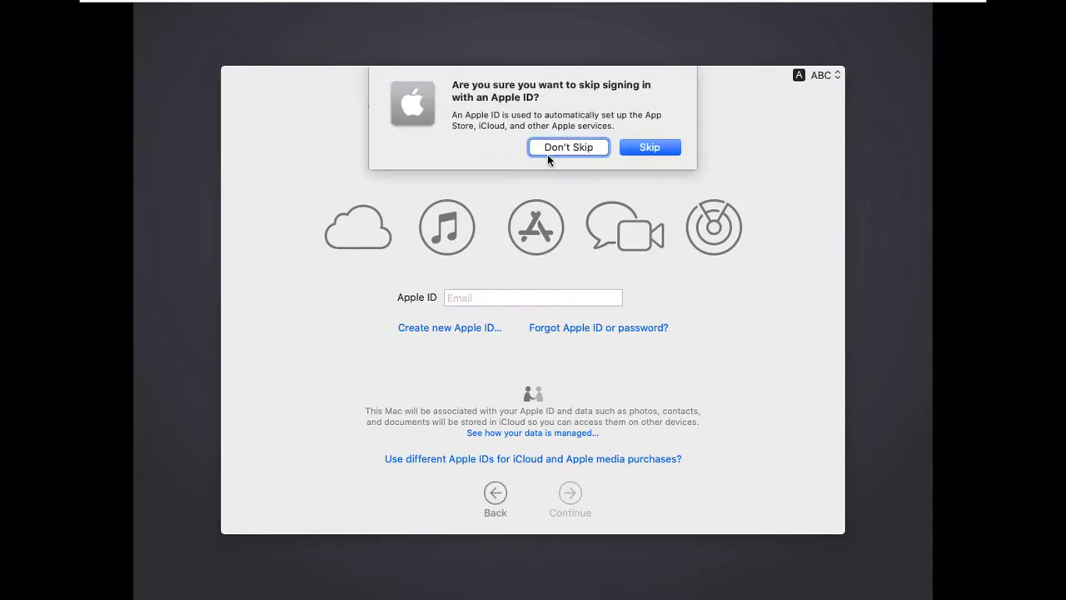
left_click(633, 147)
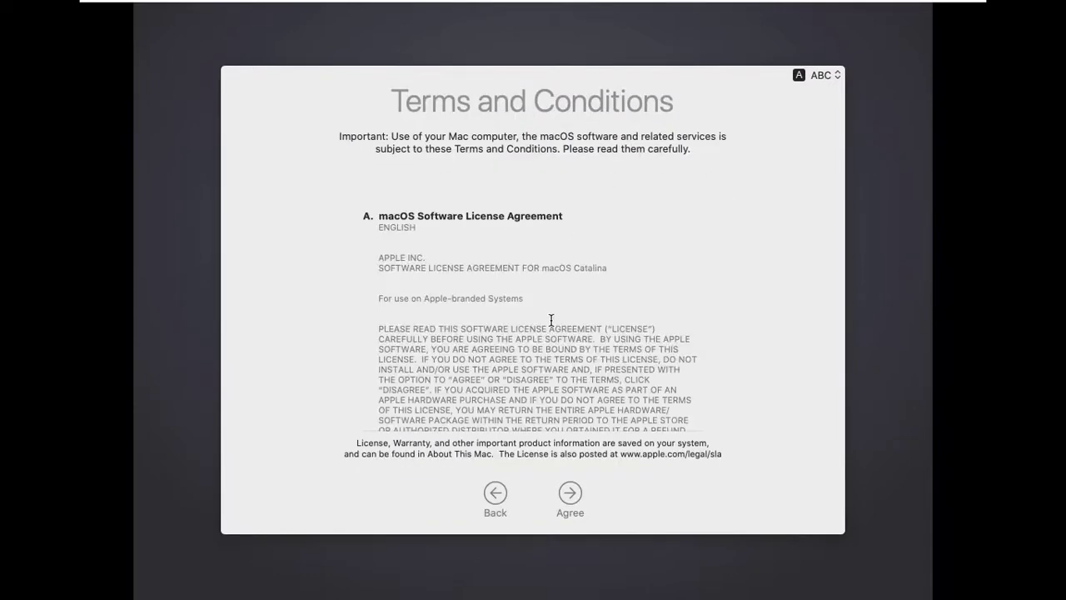
scroll(551, 376, "down", 2)
scroll(551, 376, "down", 10)
left_click(570, 495)
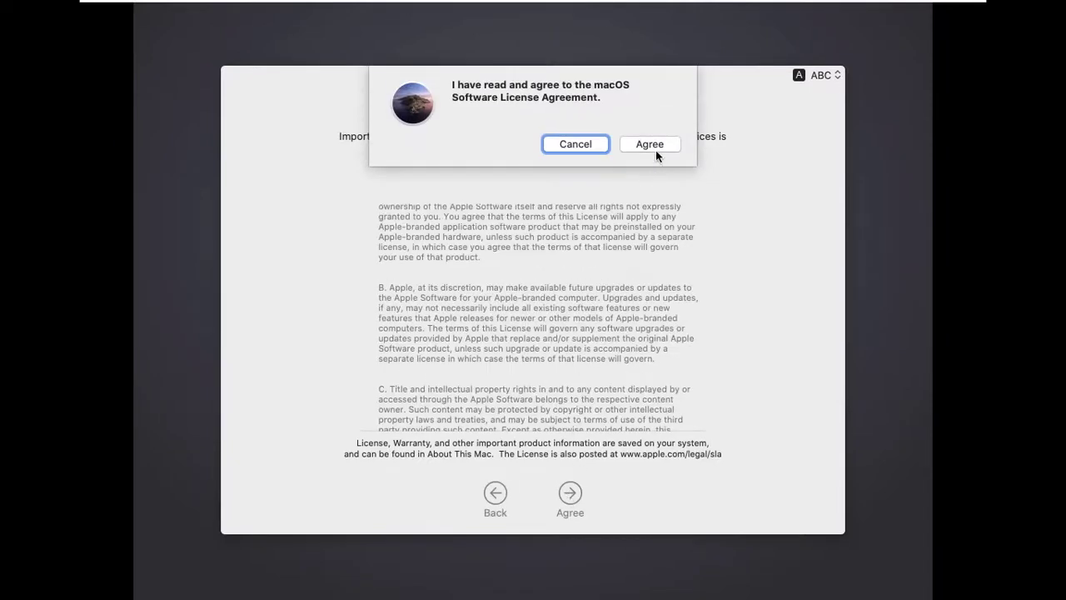
left_click(655, 147)
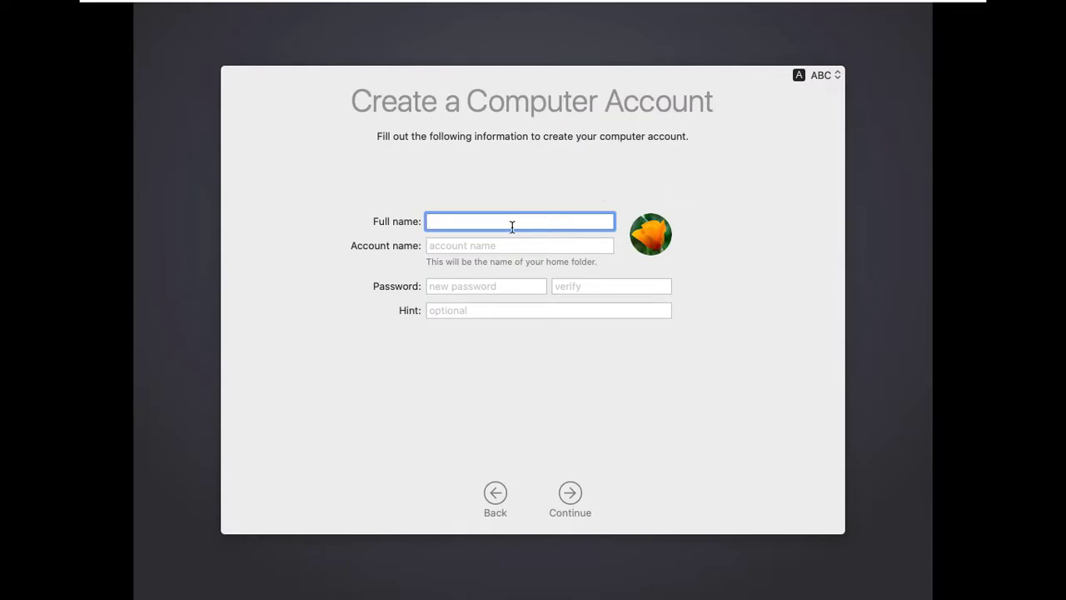
Create the user1 computer account, entering and verifying its password
type("user1")
key("Tab")
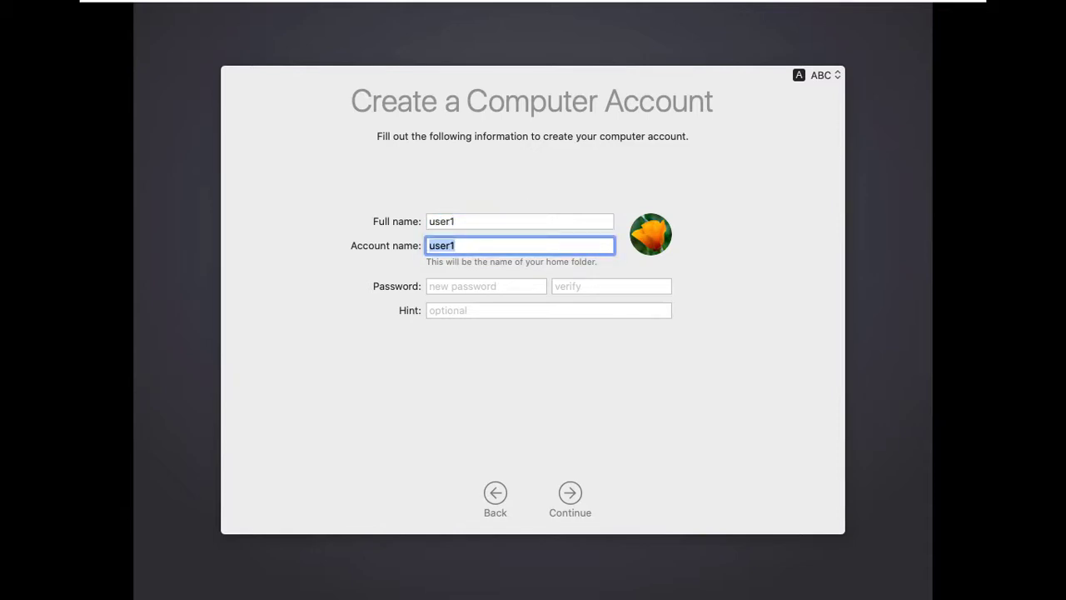
key("Tab")
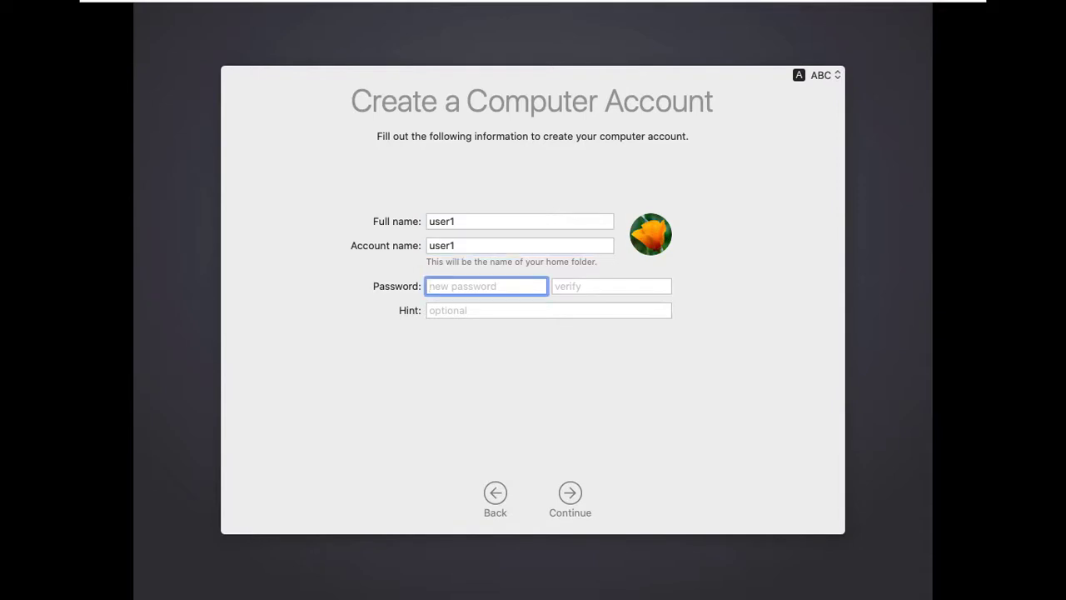
type("1234")
key("Tab")
type("1234")
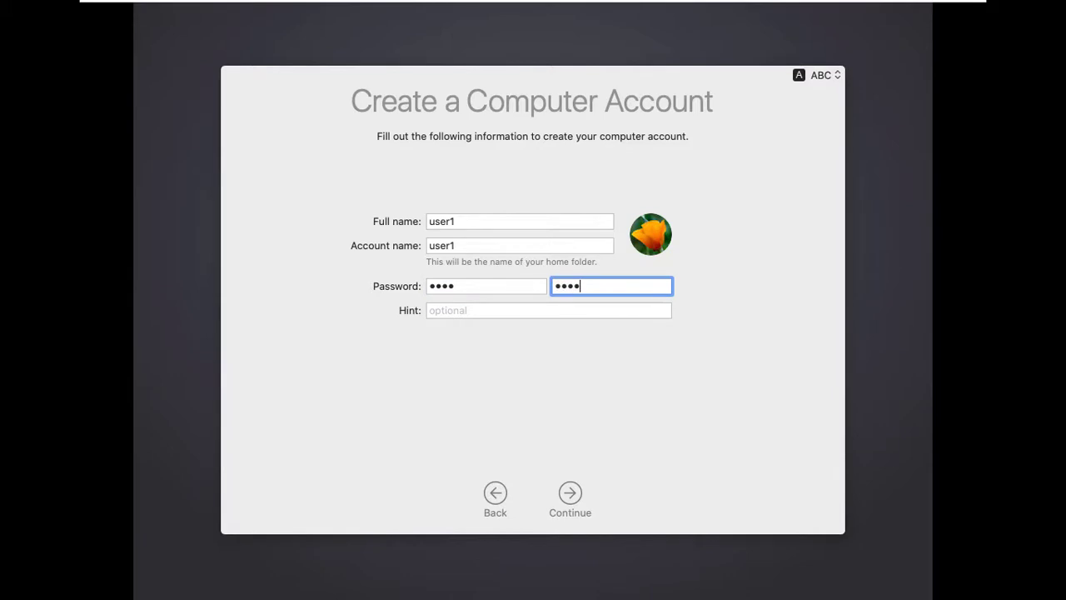
key("Tab")
key("Tab")
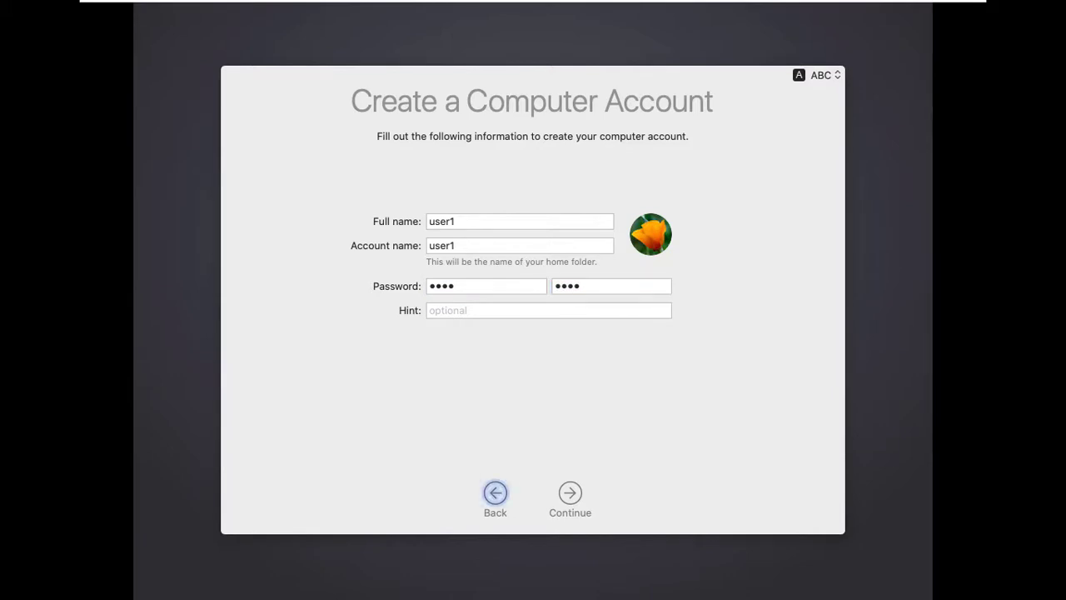
left_click(490, 314)
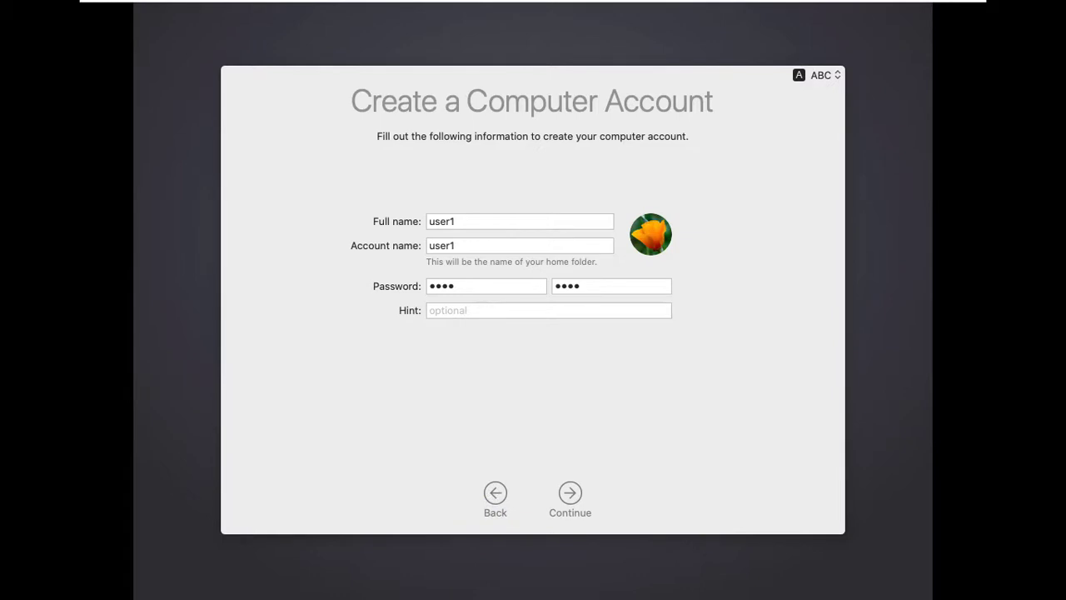
left_click(569, 494)
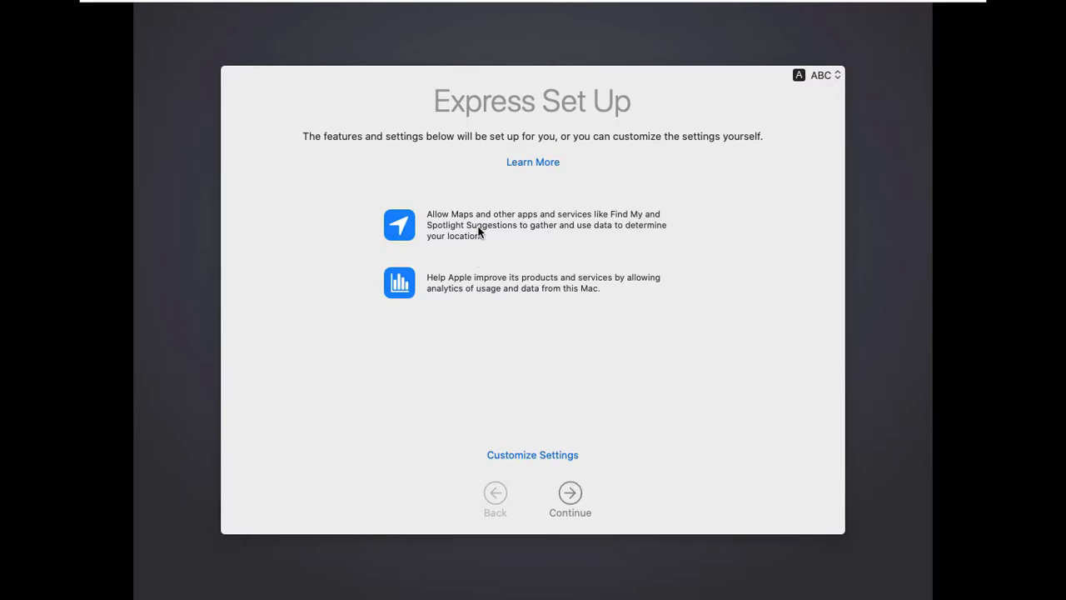
Accept the Express Set Up and Analytics defaults and postpone Screen Time
left_click(569, 493)
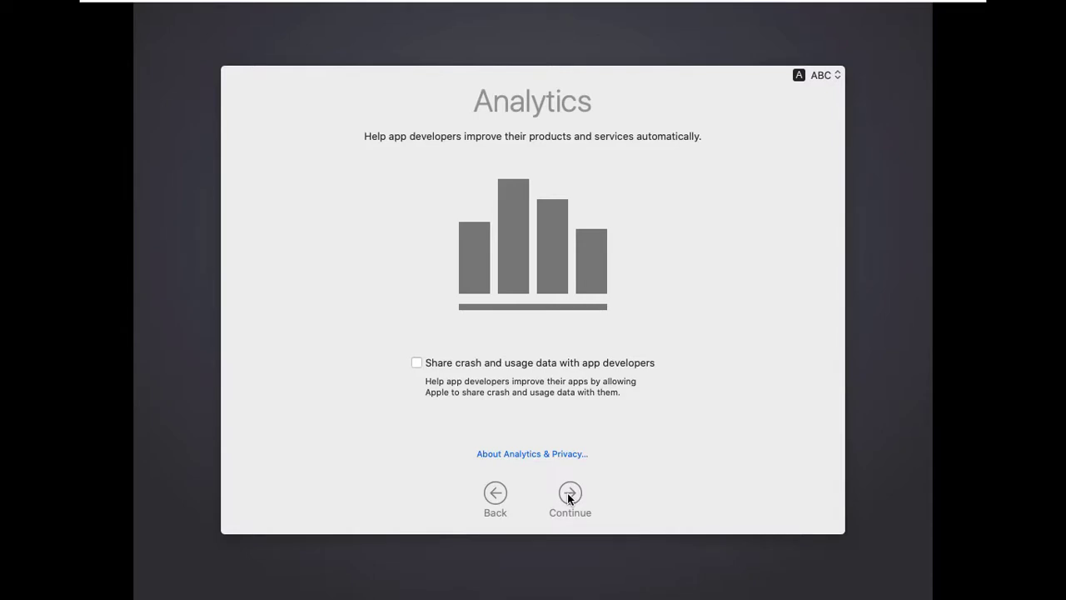
key("Return")
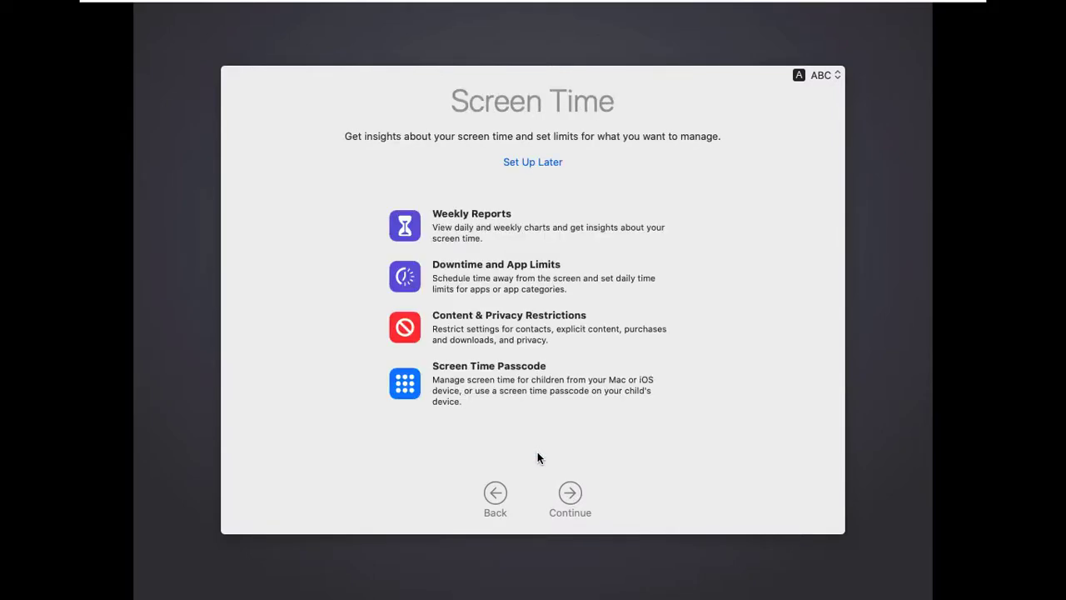
left_click(538, 163)
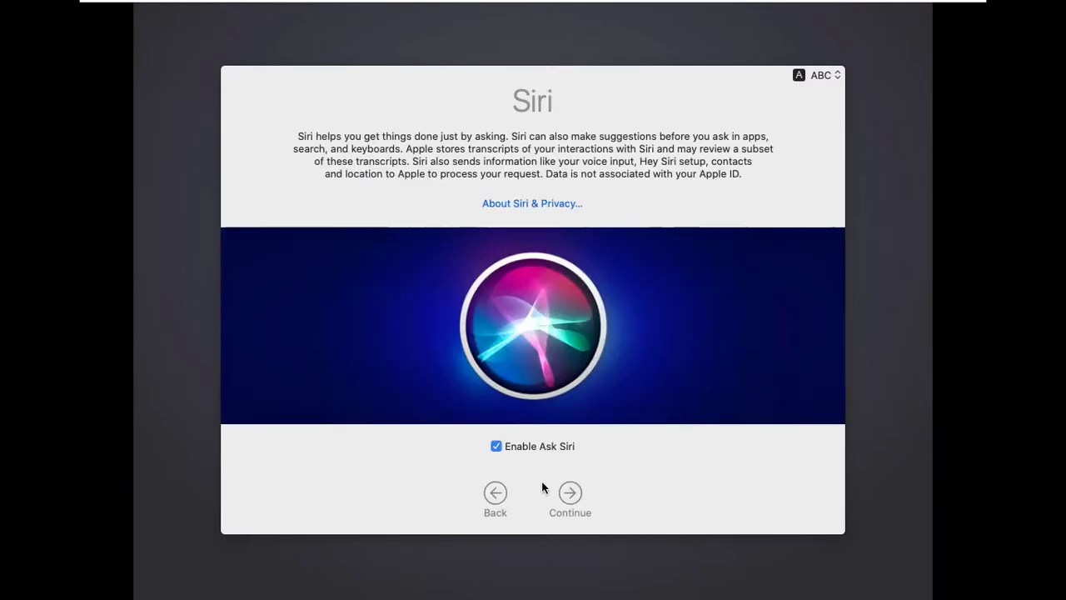
Keep Ask Siri enabled in English and choose Not Now for sharing Siri audio recordings
left_click(570, 508)
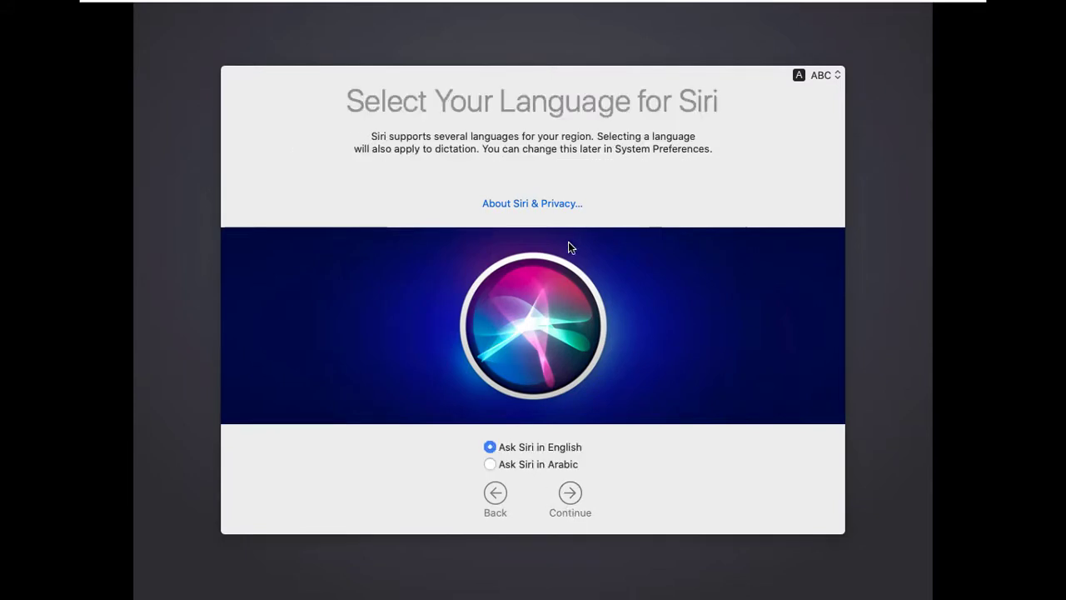
left_click(572, 491)
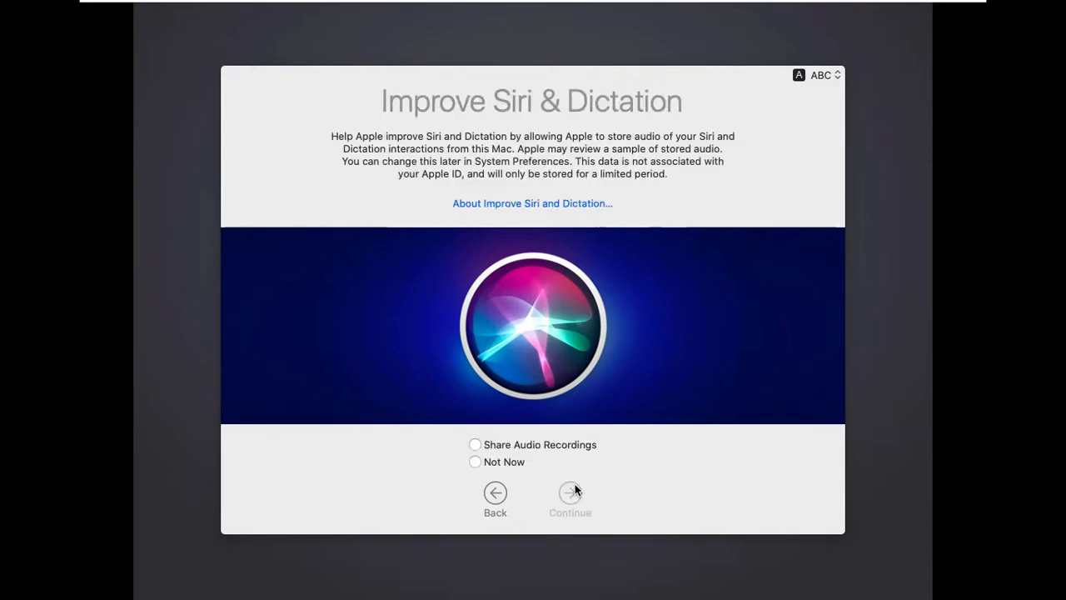
left_click(517, 465)
left_click(571, 493)
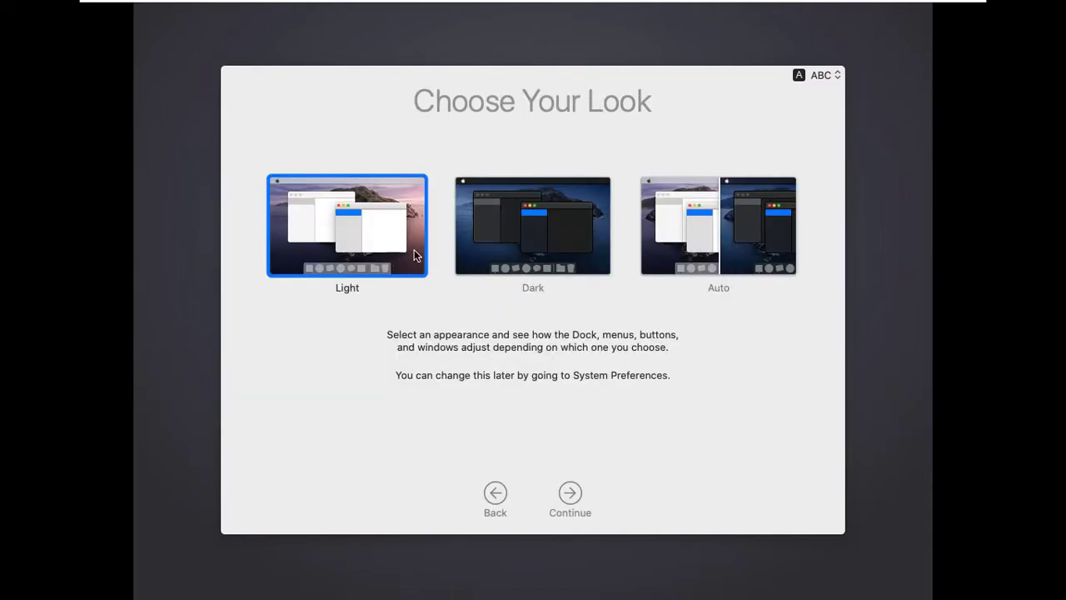
Choose the Auto appearance and finish setup to reach the Catalina desktop
left_click(499, 243)
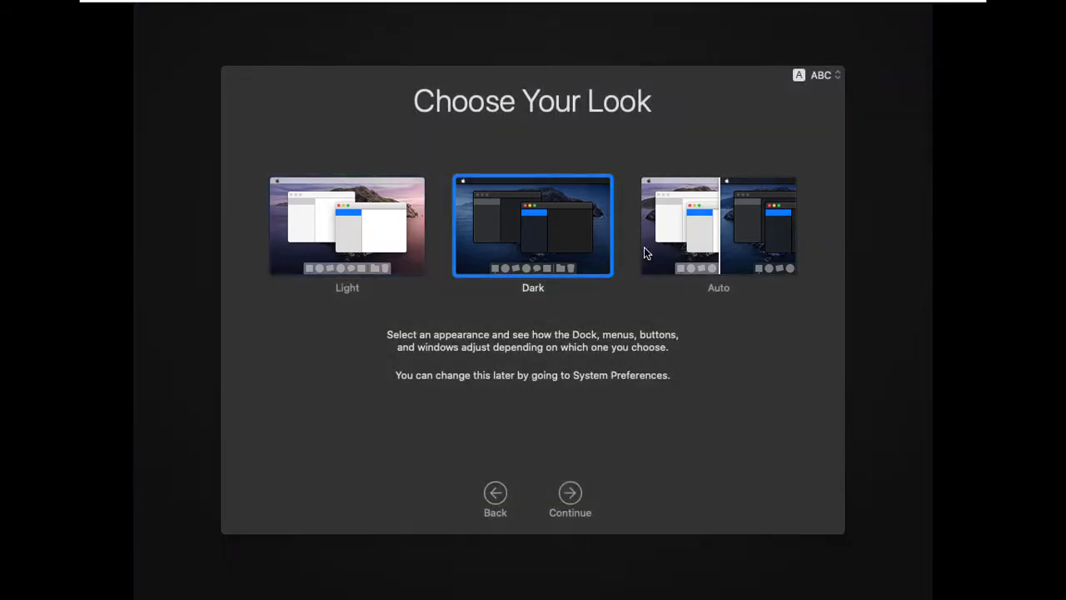
left_click(698, 252)
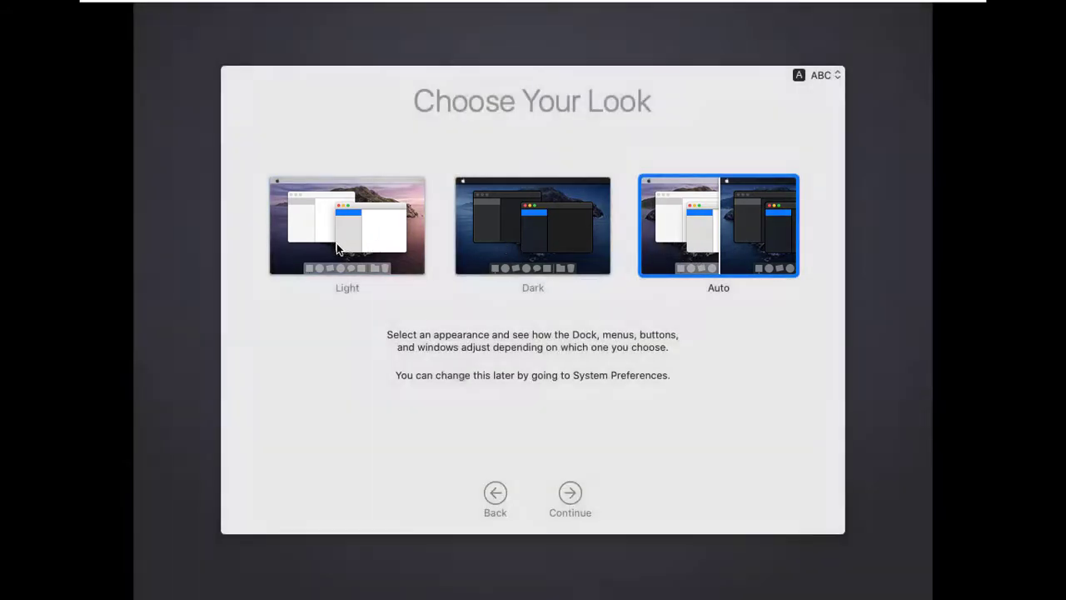
left_click(577, 495)
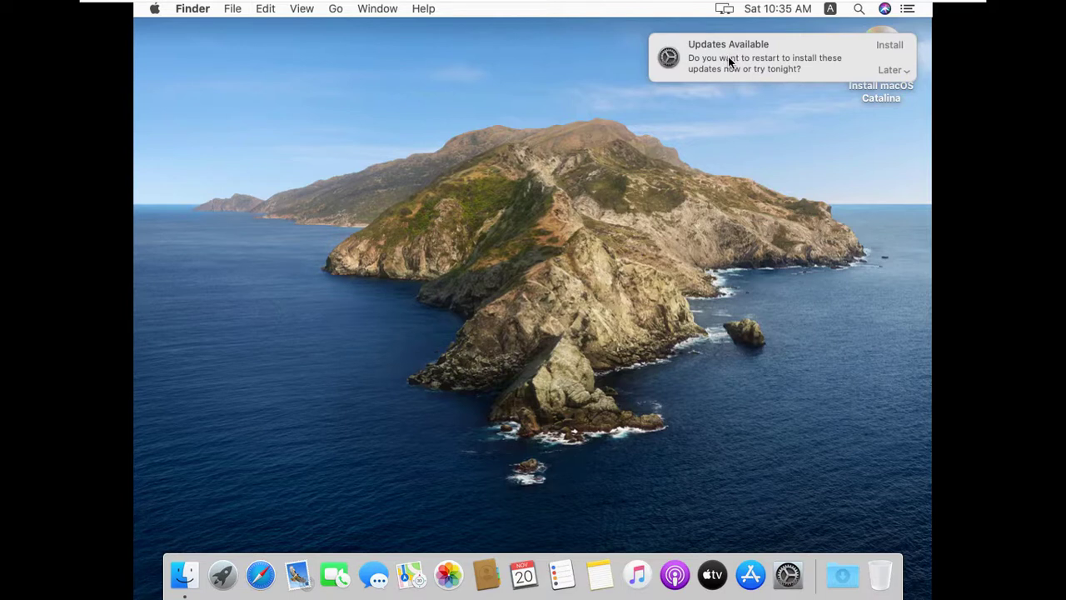
Eject the Install macOS Catalina disc and open a Finder window showing Recents
left_click(868, 87)
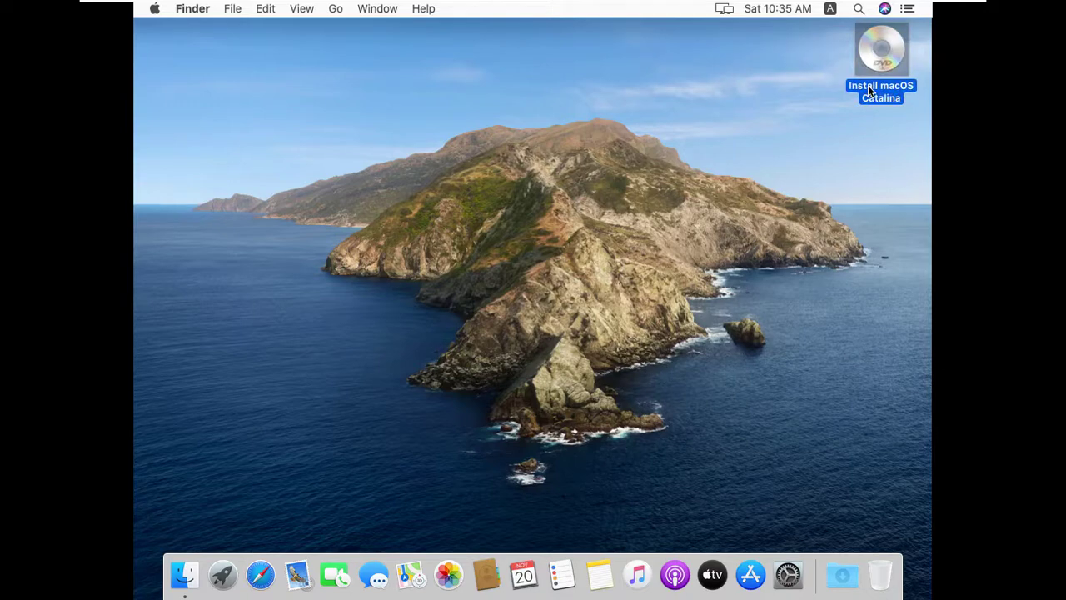
right_click(868, 85)
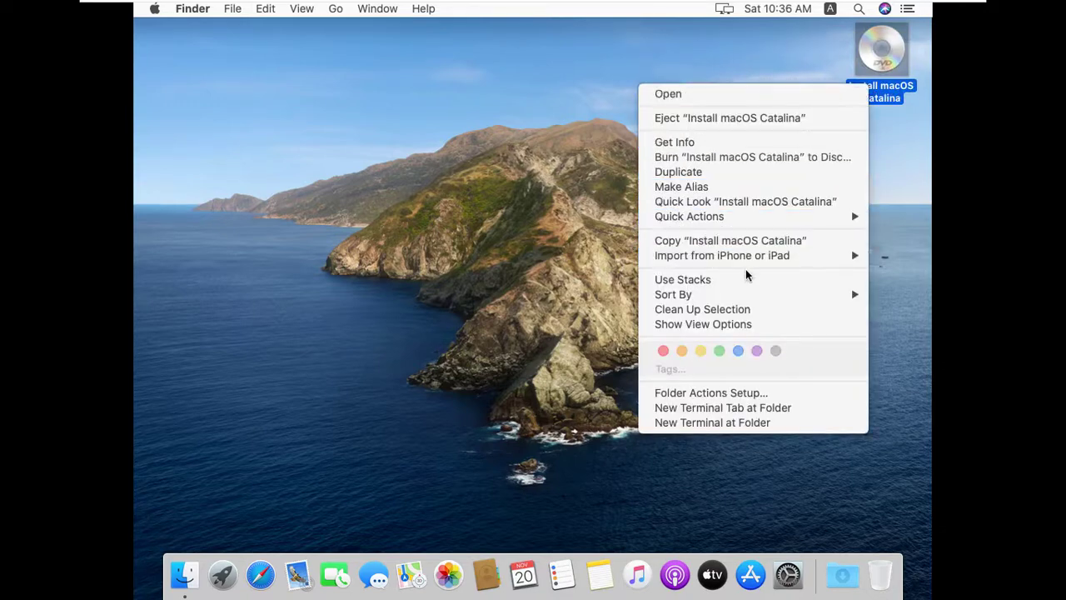
left_click(771, 119)
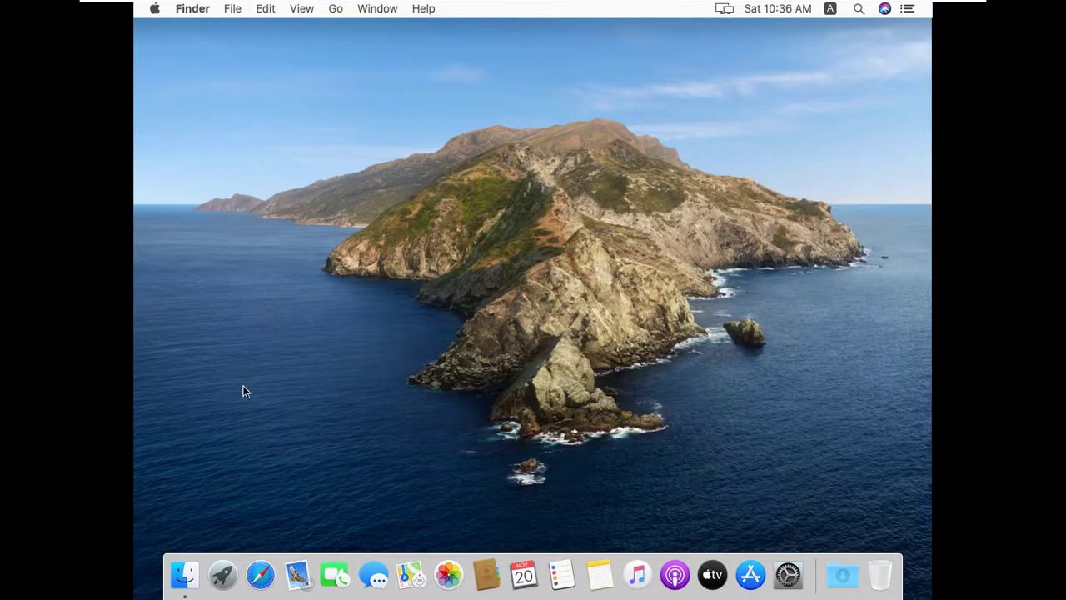
left_click(156, 9)
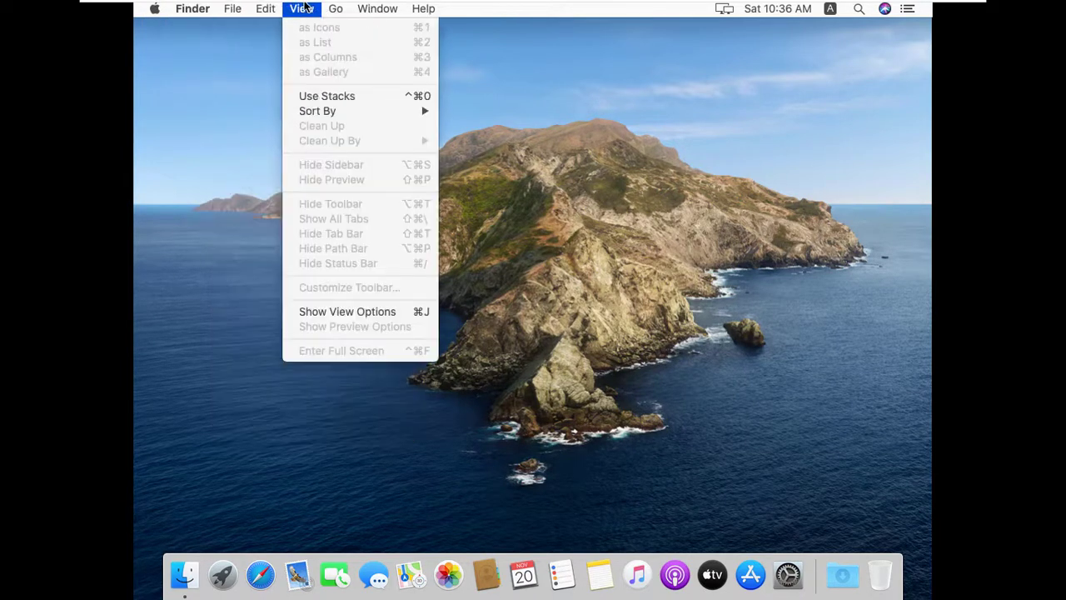
left_click(192, 584)
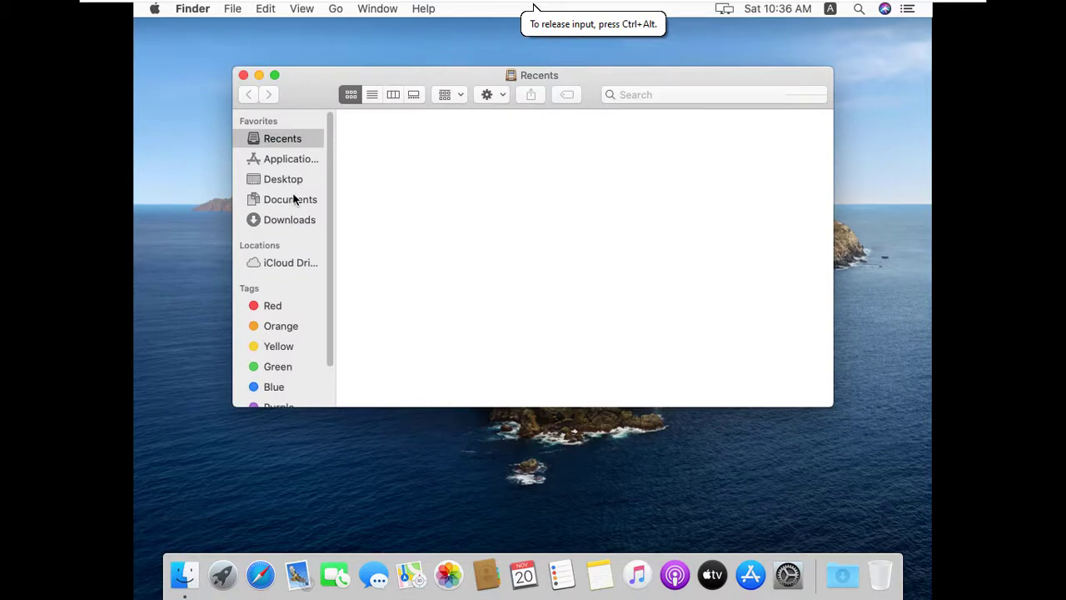
Browse the Applications, Documents and Downloads folders in Finder, then close the window
left_click(294, 161)
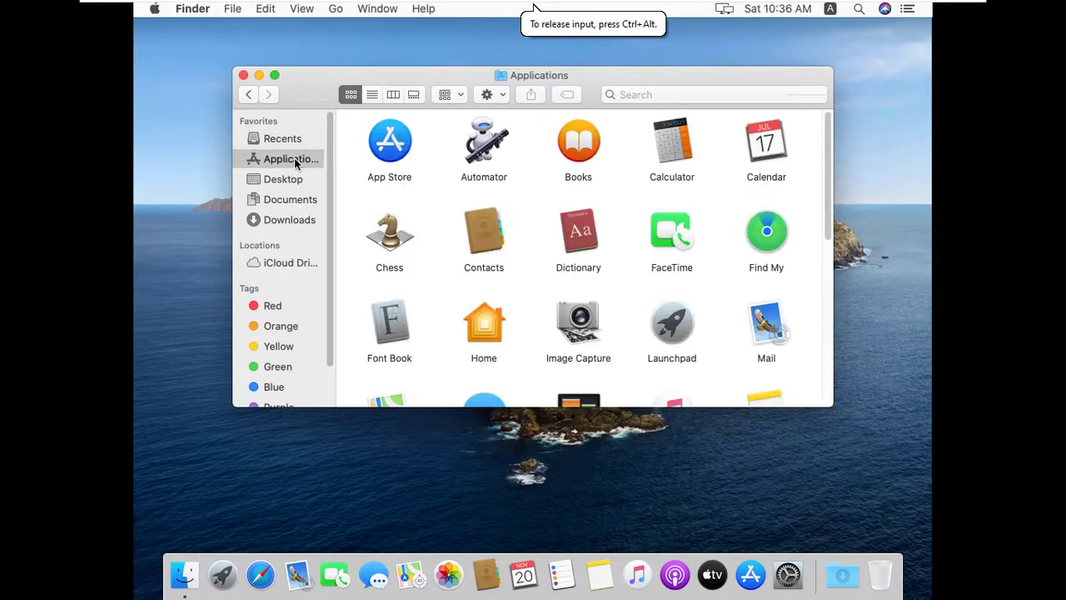
left_click(299, 201)
left_click(313, 223)
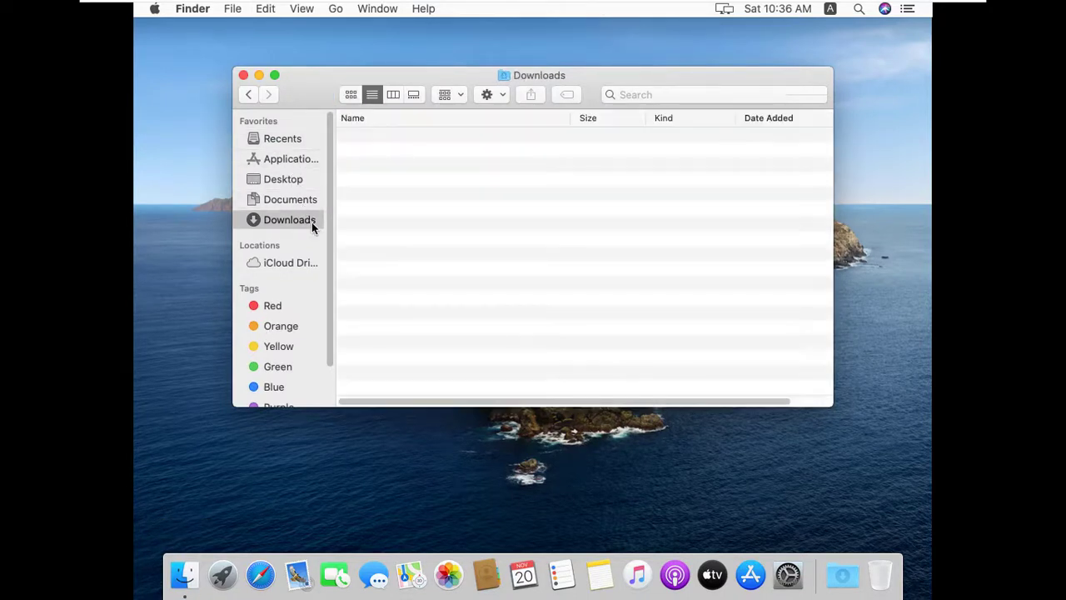
left_click(244, 75)
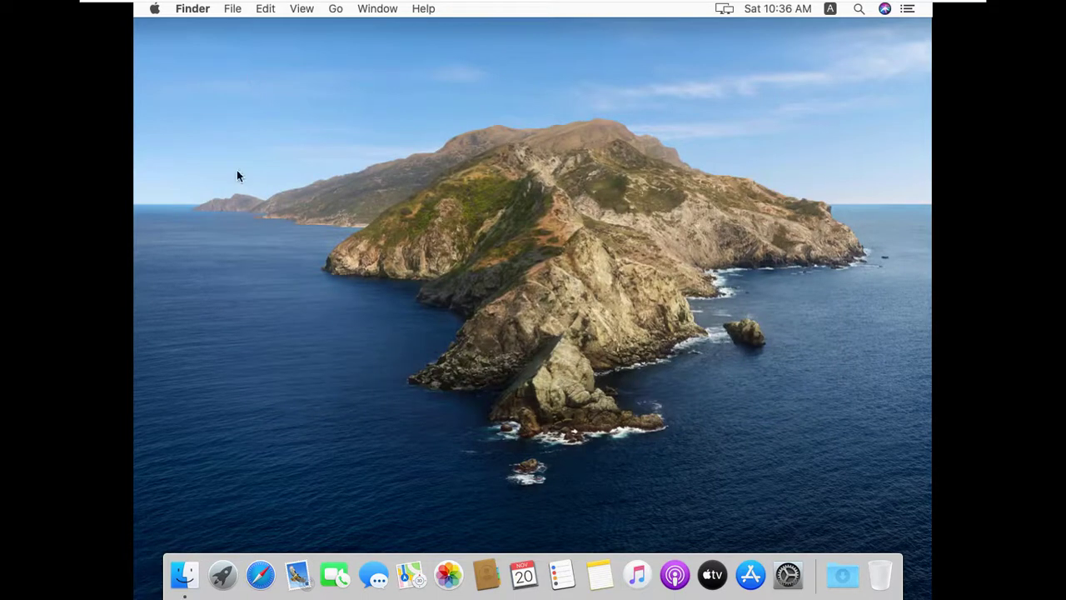
Launch Safari from Launchpad and close its window
left_click(227, 579)
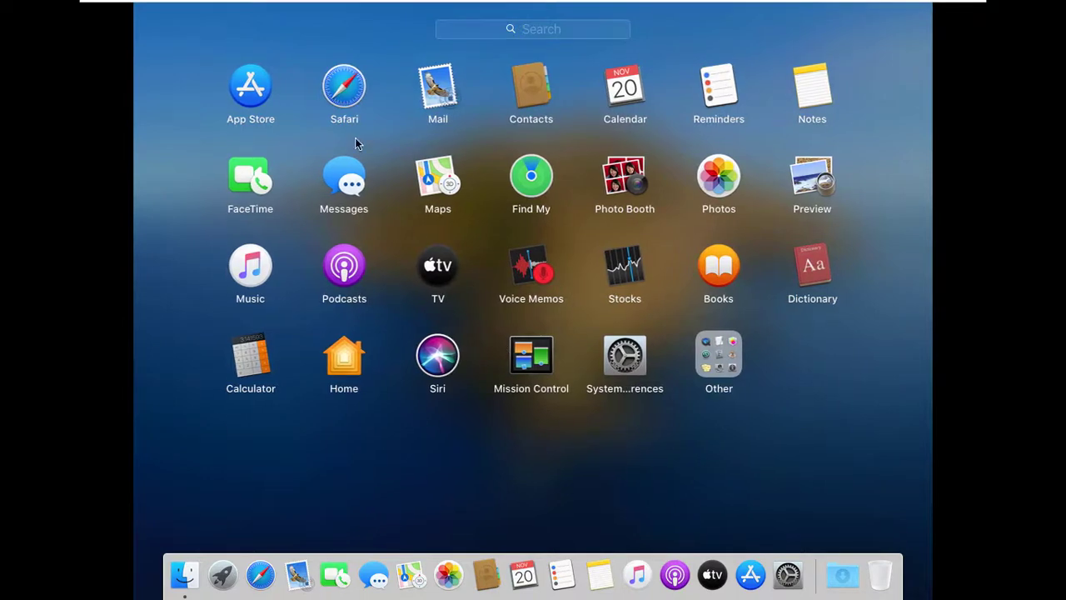
left_click(348, 93)
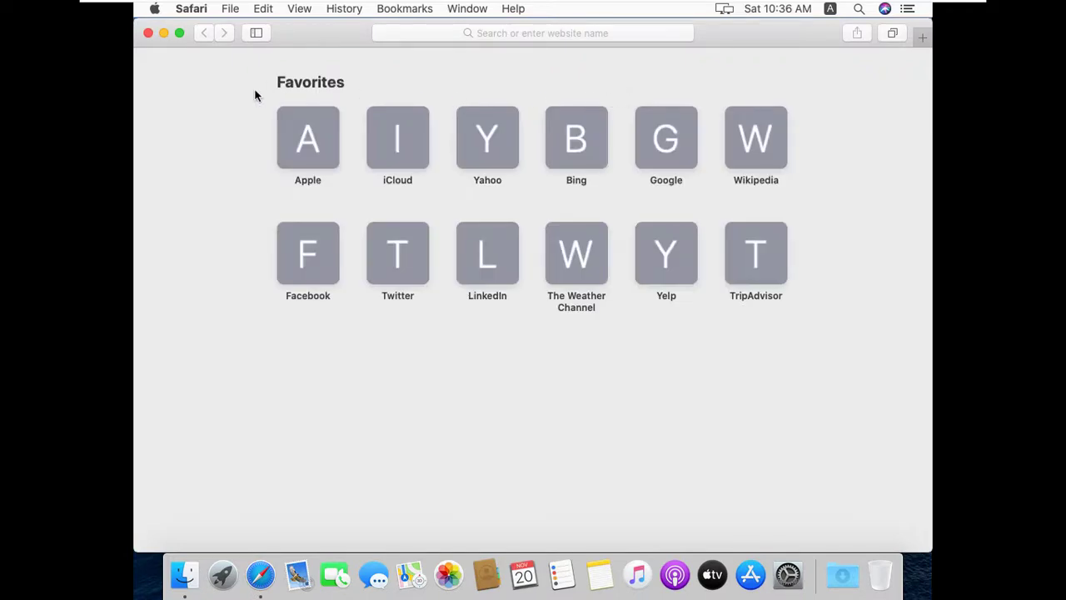
left_click(148, 33)
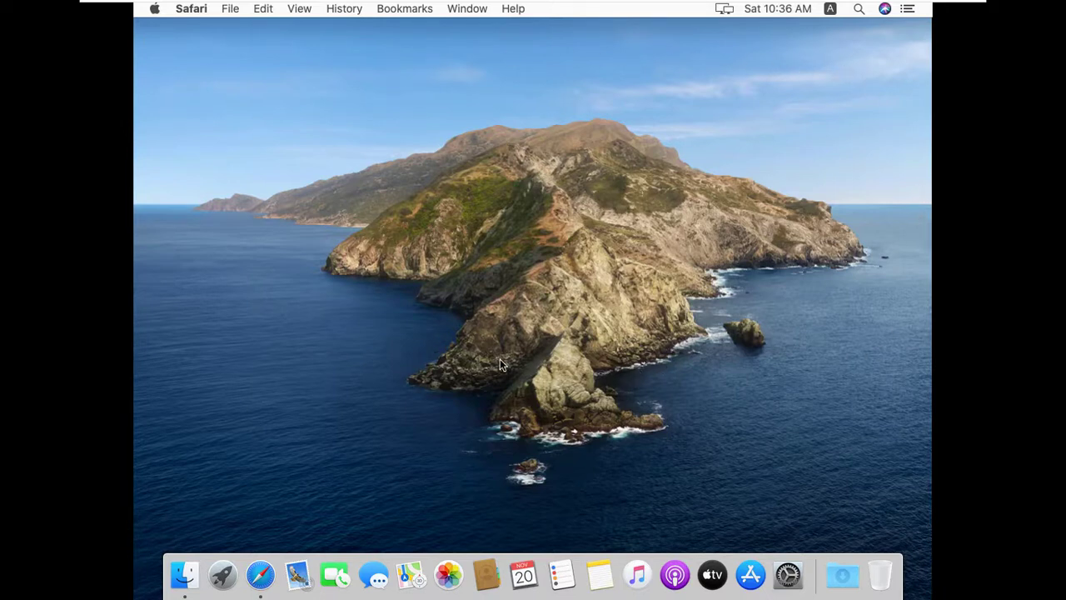
Bring up the desktop's right-click options list, dismiss it, and bring it up again
right_click(448, 104)
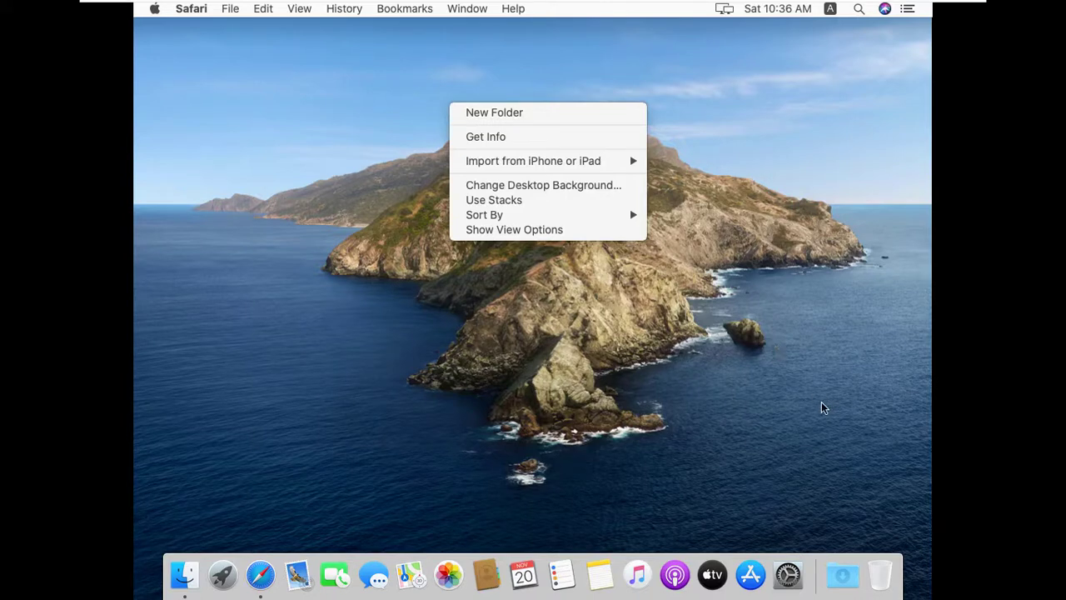
left_click(749, 379)
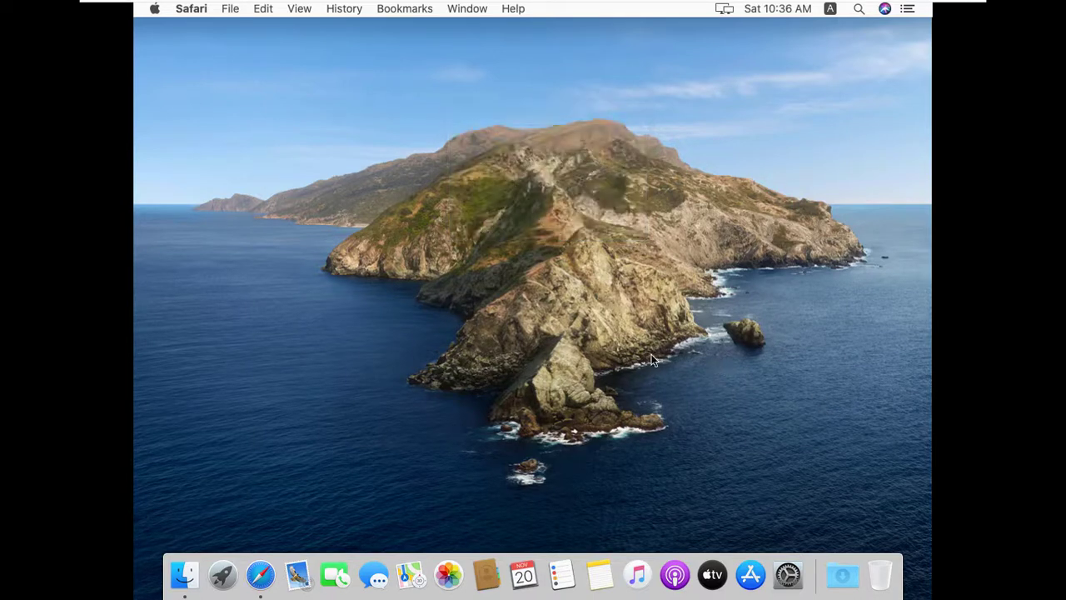
right_click(459, 170)
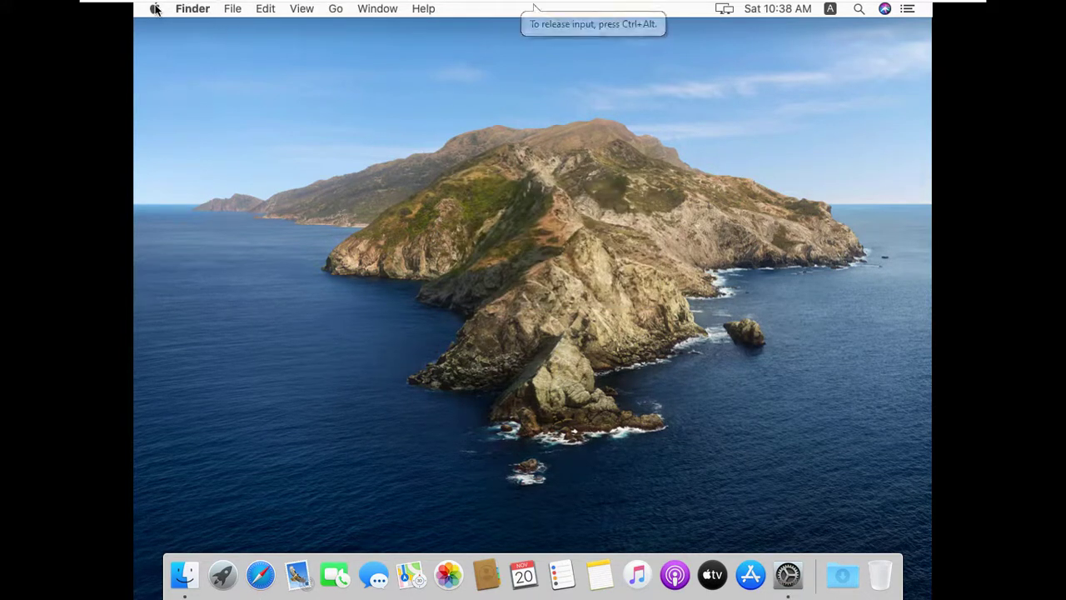
left_click(155, 10)
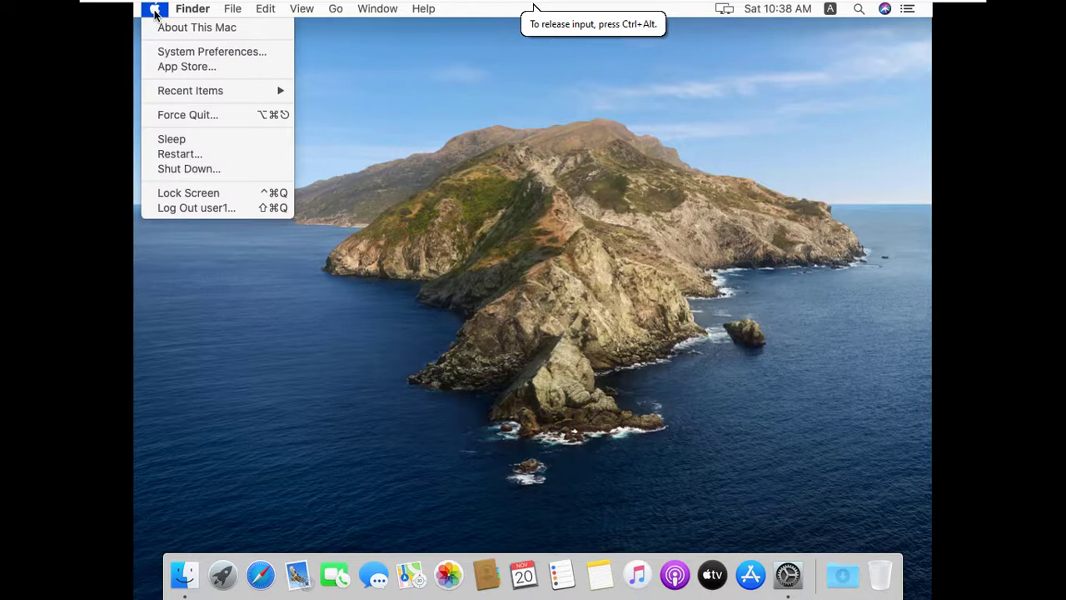
left_click(155, 9)
left_click(155, 10)
left_click(175, 29)
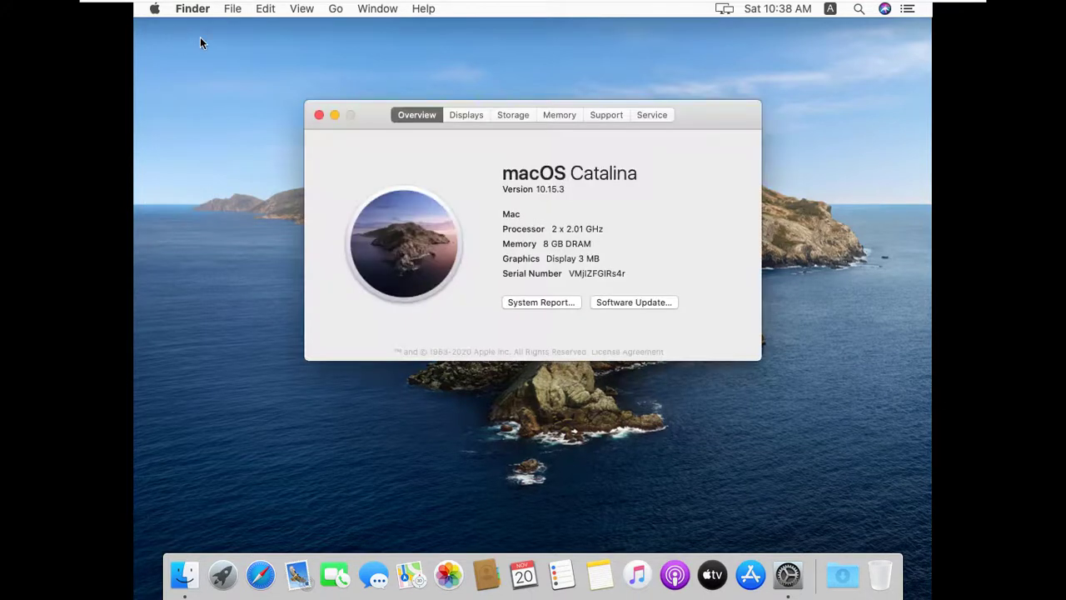
double_click(595, 256)
left_click(468, 116)
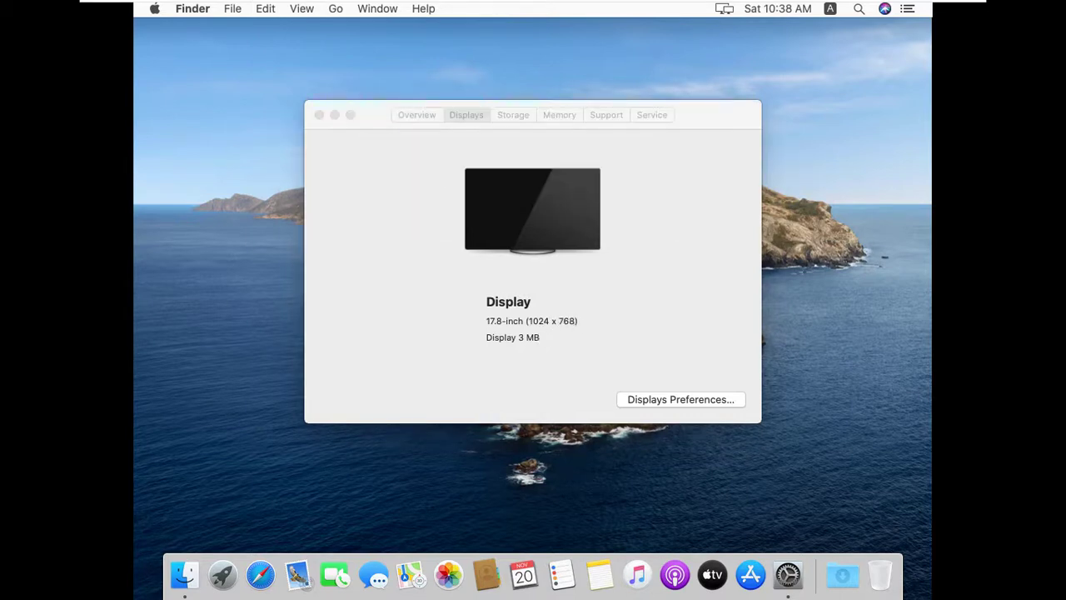
left_click(454, 114)
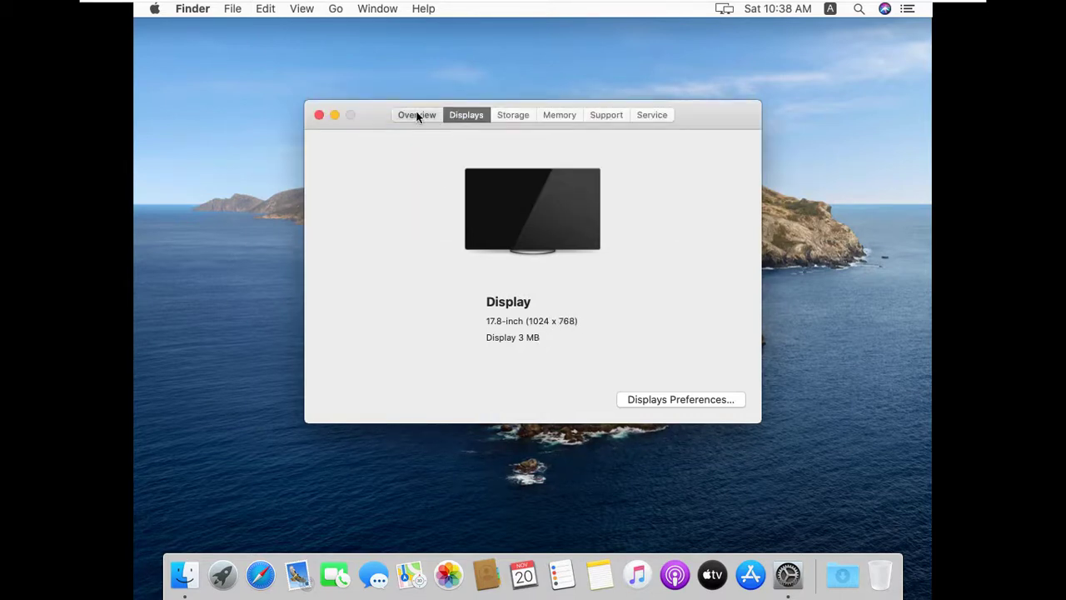
left_click(417, 115)
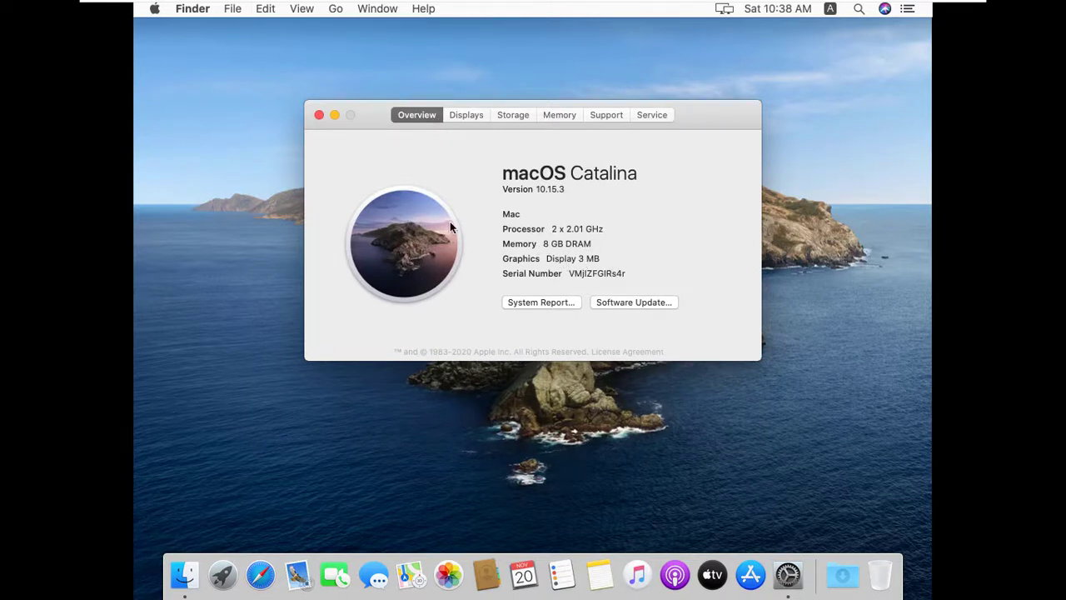
left_click(348, 124)
left_click(319, 115)
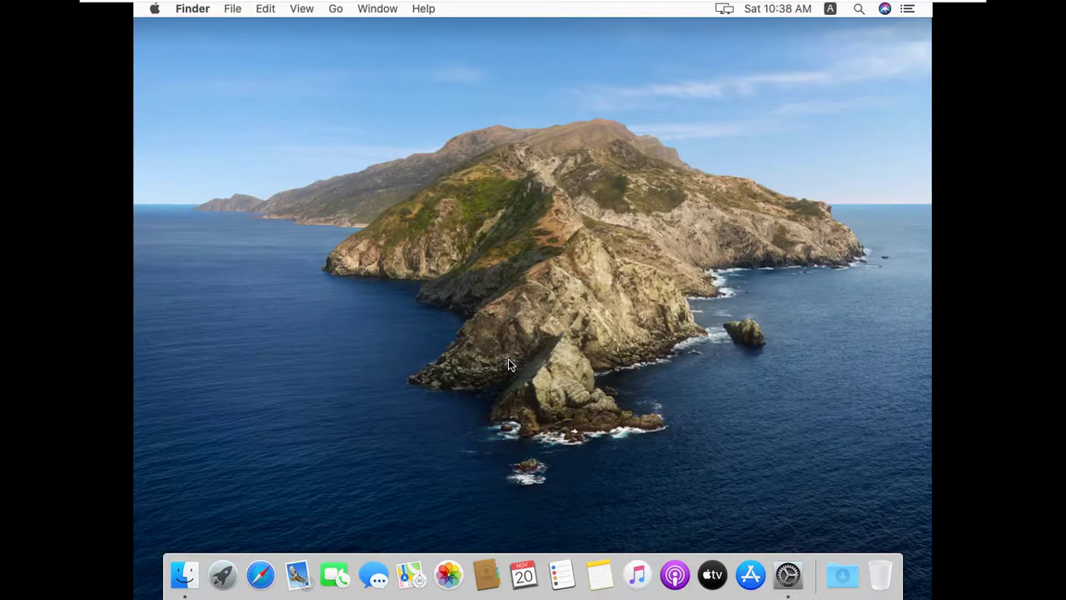